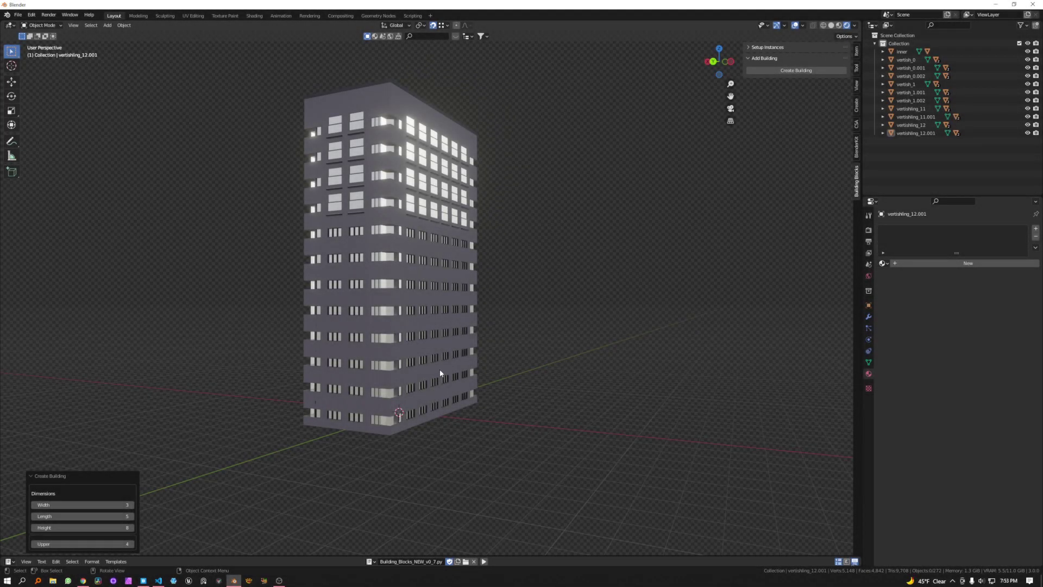
Step: Examine the generated example building from several sides, including its window rows and corner balconies
middle_click_drag(436, 331, 513, 376)
scroll(434, 393, "up", 4)
scroll(433, 392, "down", 3)
scroll(493, 384, "up", 6)
scroll(494, 384, "up", 6)
scroll(464, 363, "down", 4)
scroll(527, 366, "up", 2)
scroll(549, 361, "down", 5)
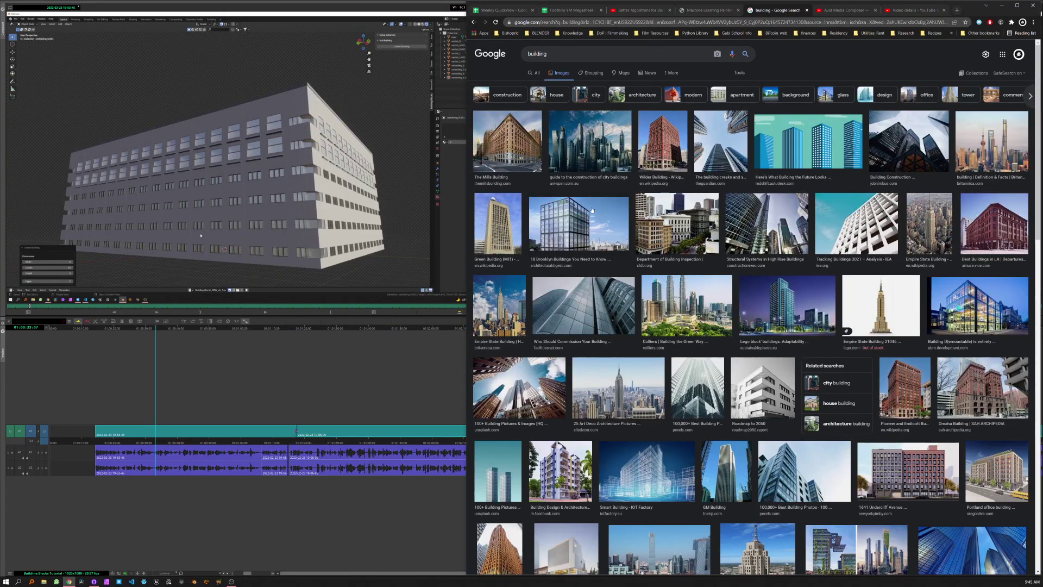
Step: Browse the Google Images building results in the browser and open the white apartment block photo with corner balconies
scroll(630, 245, "down", 5)
scroll(631, 244, "up", 3)
left_click(760, 278)
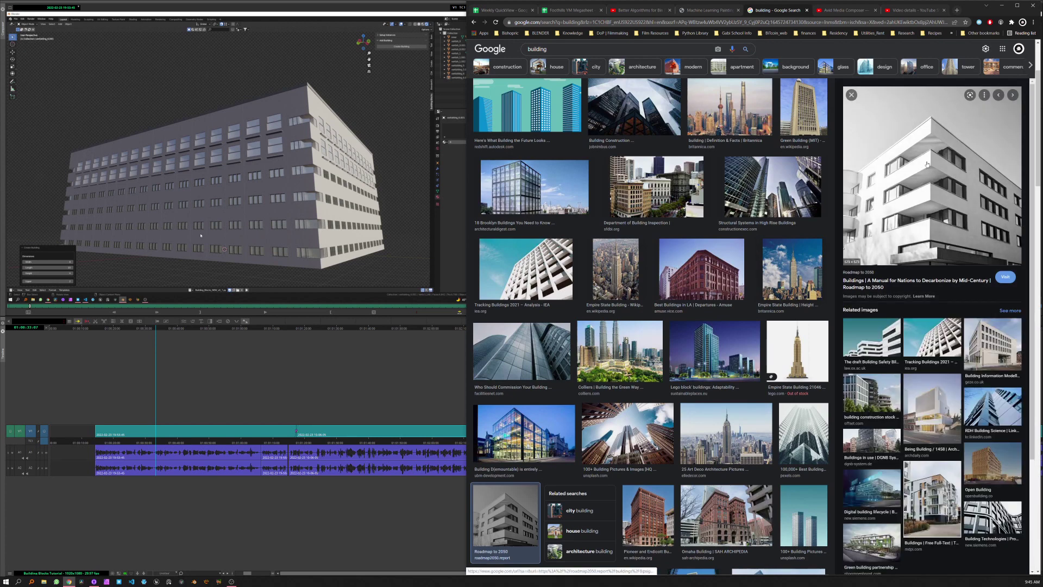
left_click(983, 95)
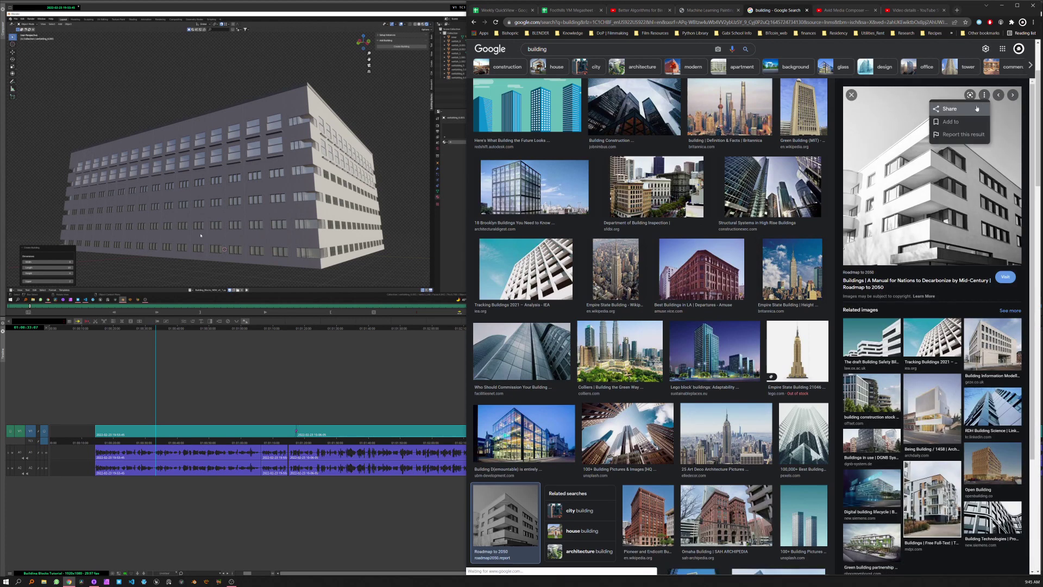
left_click(944, 148)
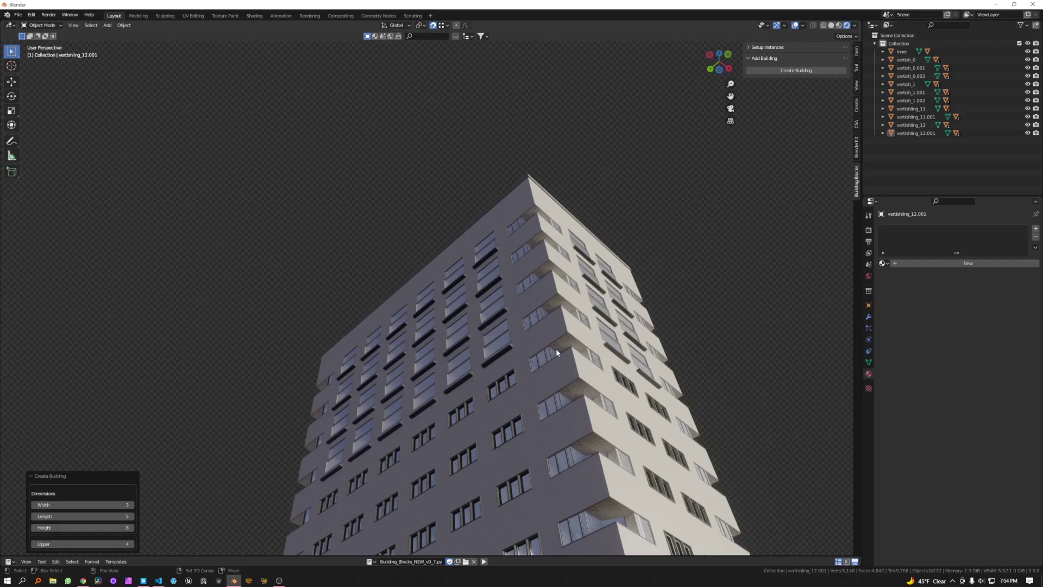
Step: Inspect the example building in Blender, comparing its corners, upper and lower windows and window ledges up close
middle_click_drag(556, 348, 464, 333)
scroll(520, 399, "down", 1)
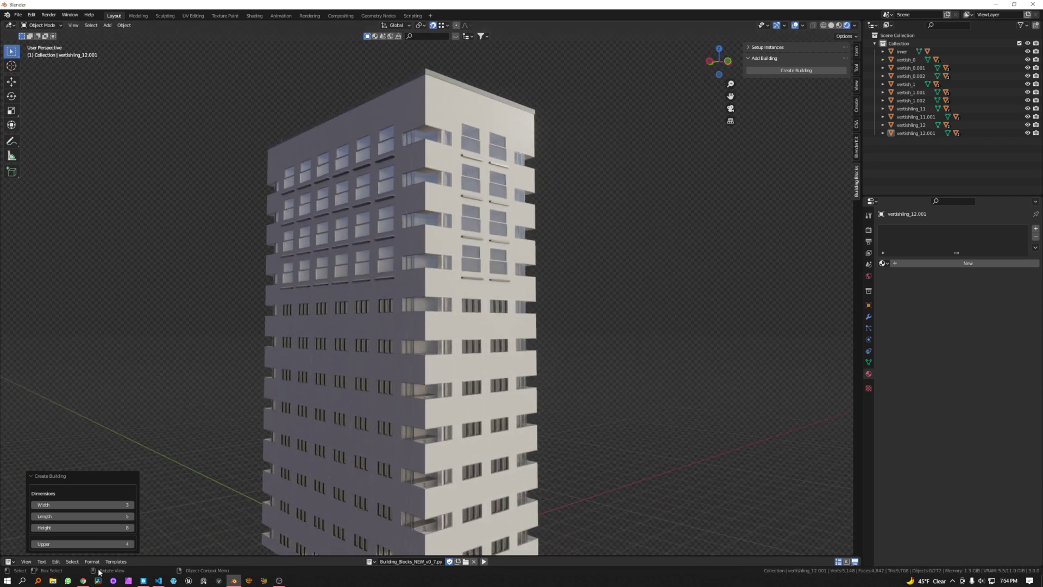
middle_click_drag(351, 406, 412, 395)
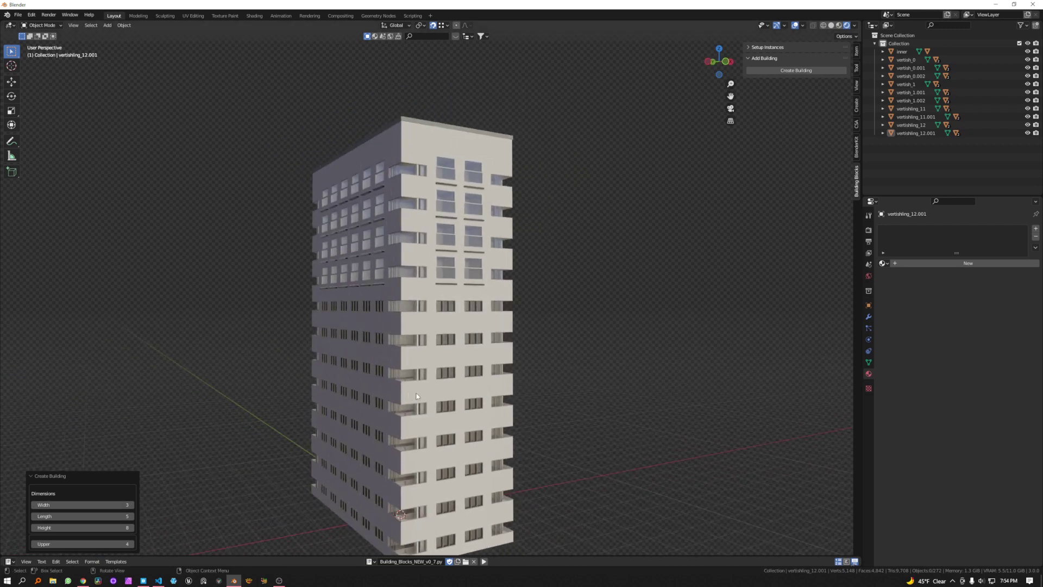
middle_click_drag(292, 458, 408, 444)
scroll(439, 428, "up", 4)
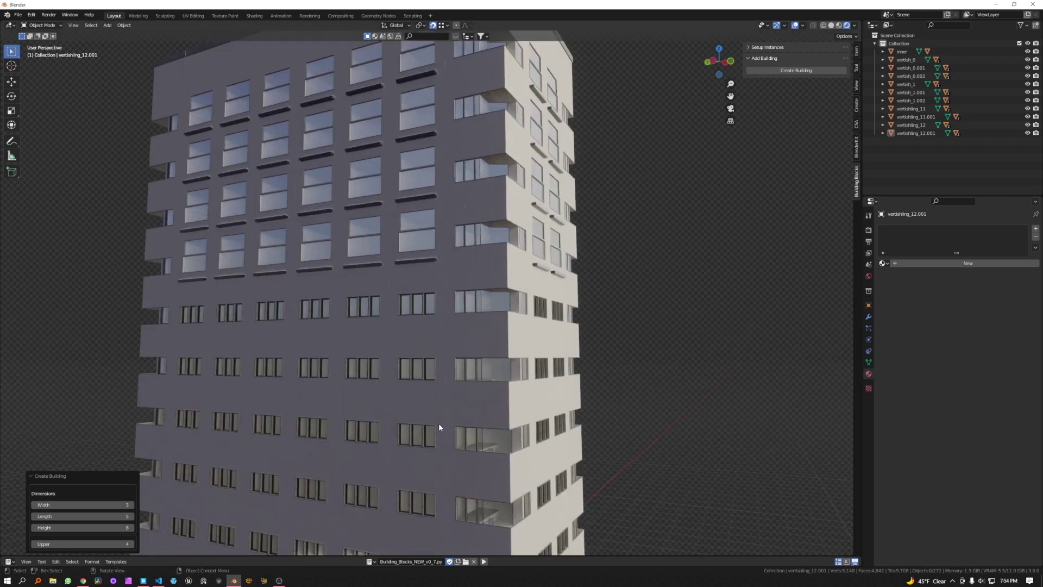
middle_click_drag(476, 331, 456, 397)
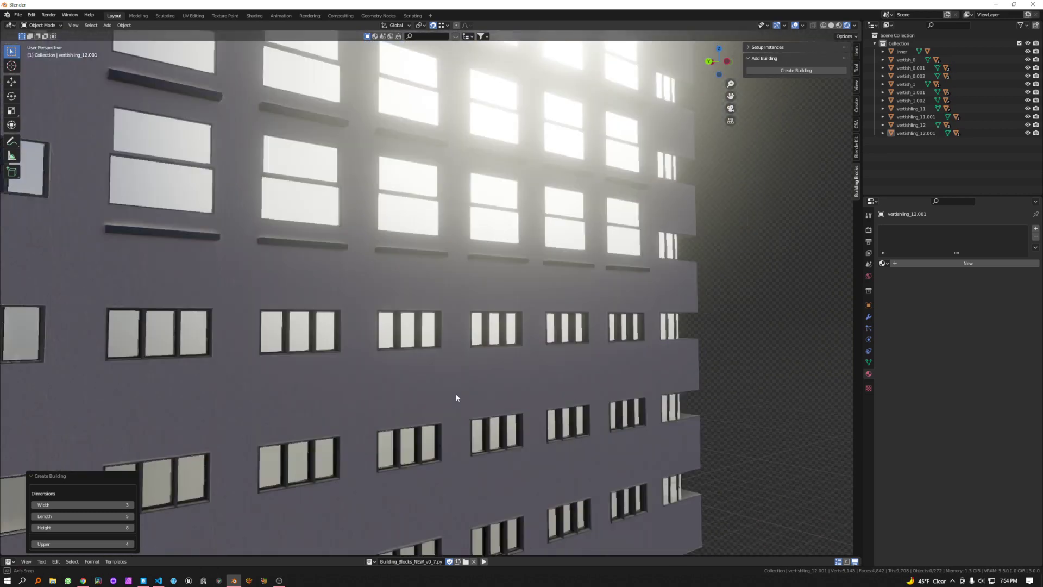
scroll(461, 398, "up", 8)
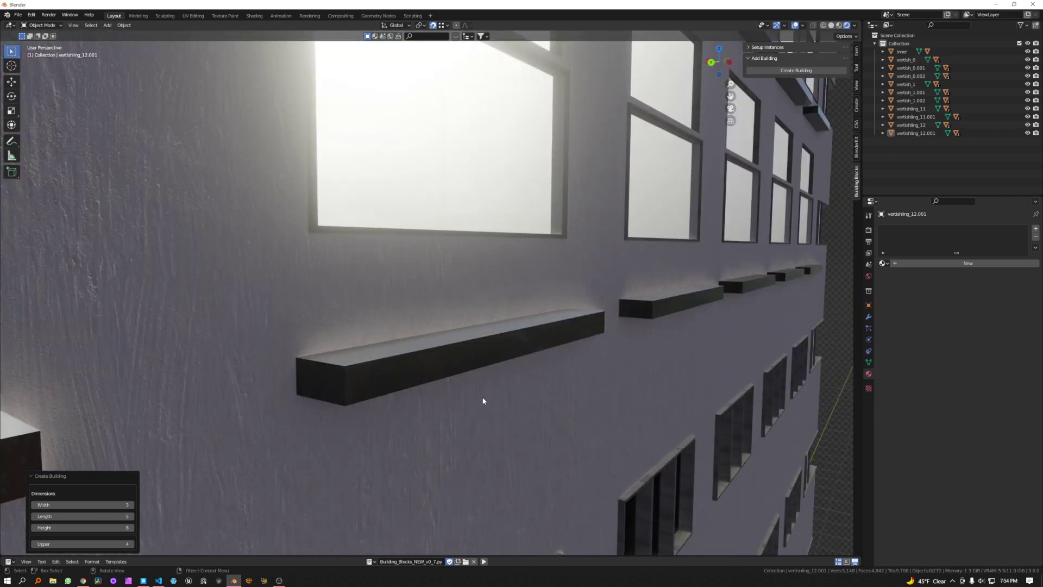
scroll(483, 401, "down", 10)
middle_click_drag(438, 384, 354, 431)
scroll(353, 430, "down", 4)
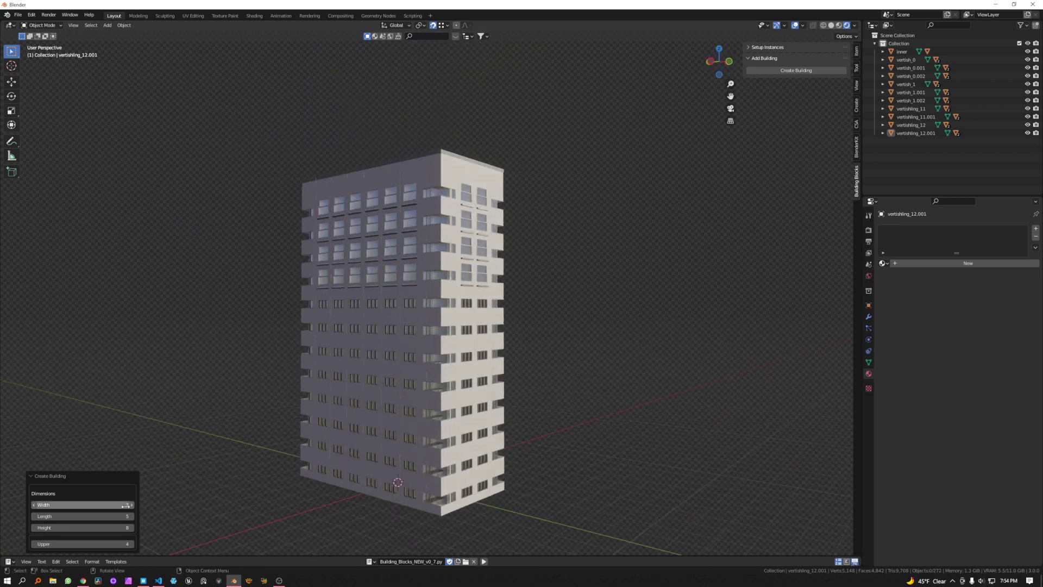
Step: Set the generated building's width to 8 and length to 29, and adjust its height
left_click_drag(126, 505, 201, 516)
scroll(251, 437, "down", 3)
middle_click_drag(252, 438, 361, 442)
scroll(361, 442, "down", 5)
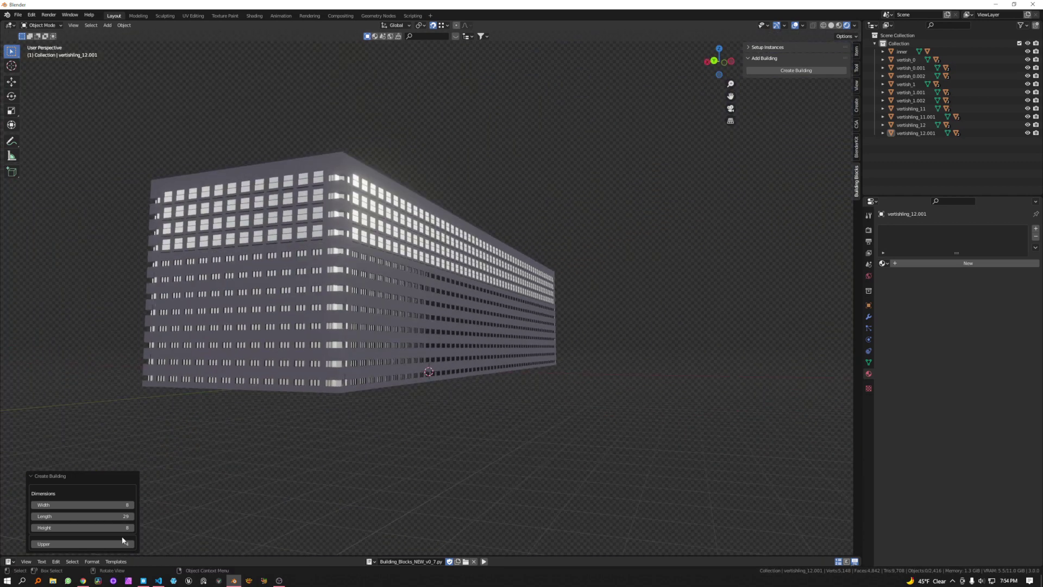
left_click_drag(122, 528, 79, 527)
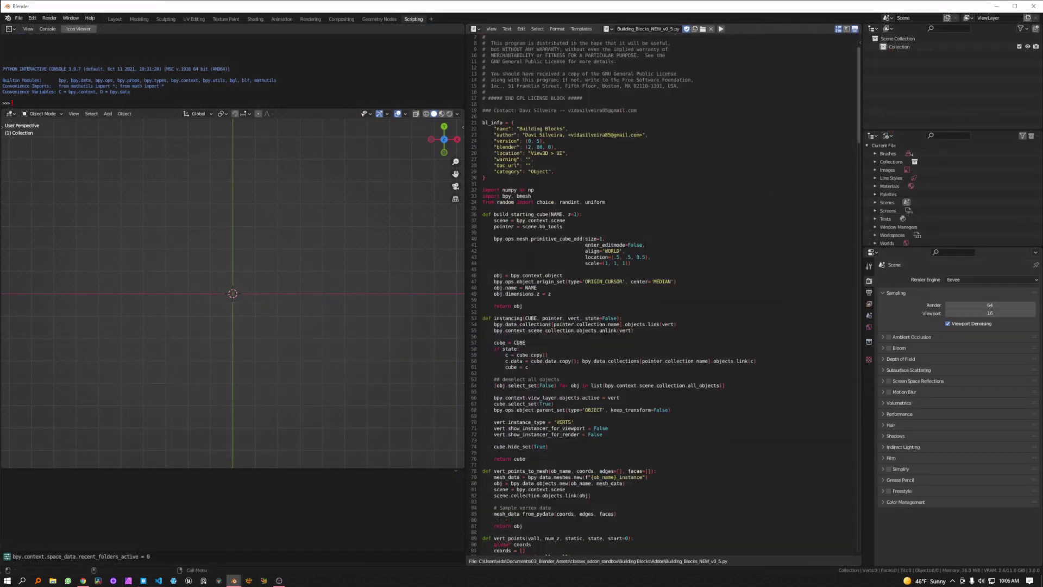
Step: Change the Building Blocks script's version in bl_info to (0, 7), and save and close the script
scroll(663, 294, "down", 20)
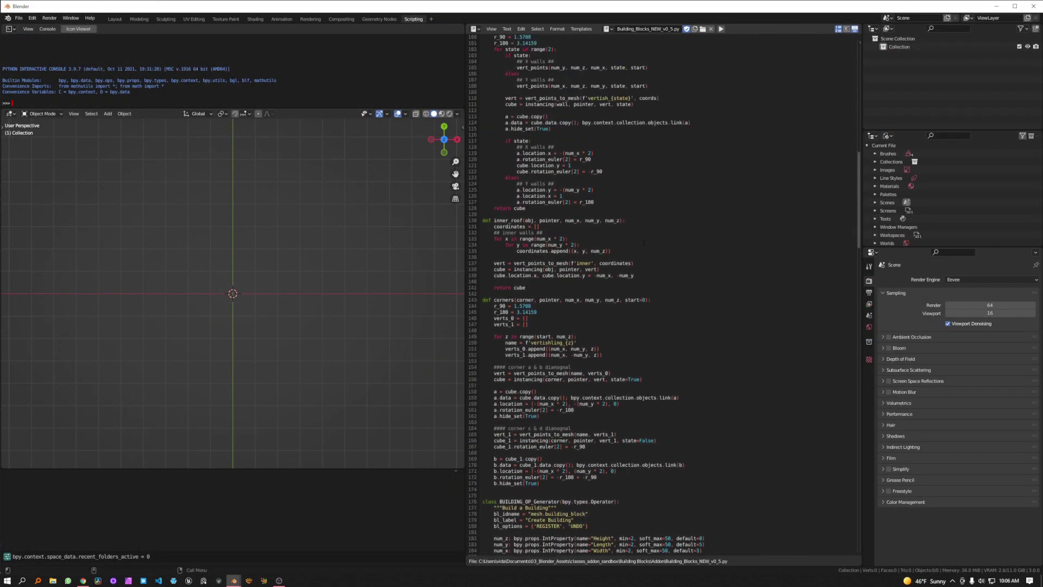
scroll(644, 243, "up", 20)
key("BackSpace")
type("7),")
left_click(491, 29)
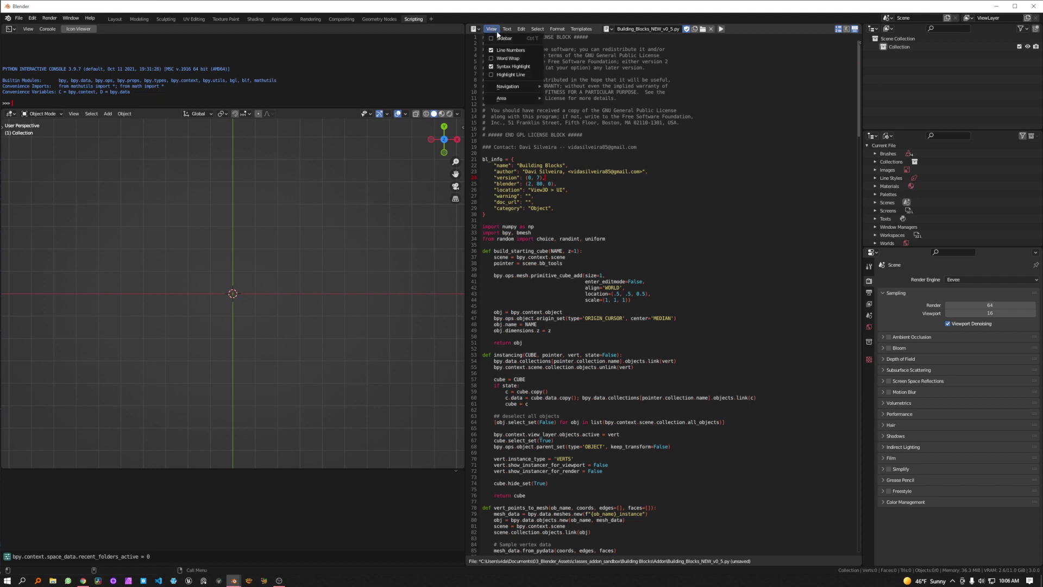
mouse_move(508, 34)
left_click(518, 71)
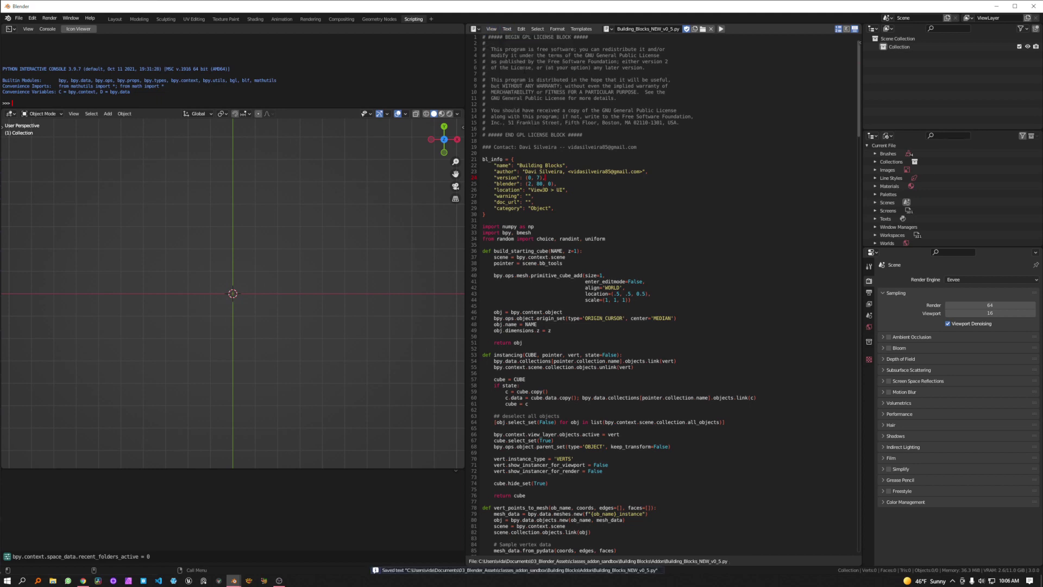
left_click(710, 30)
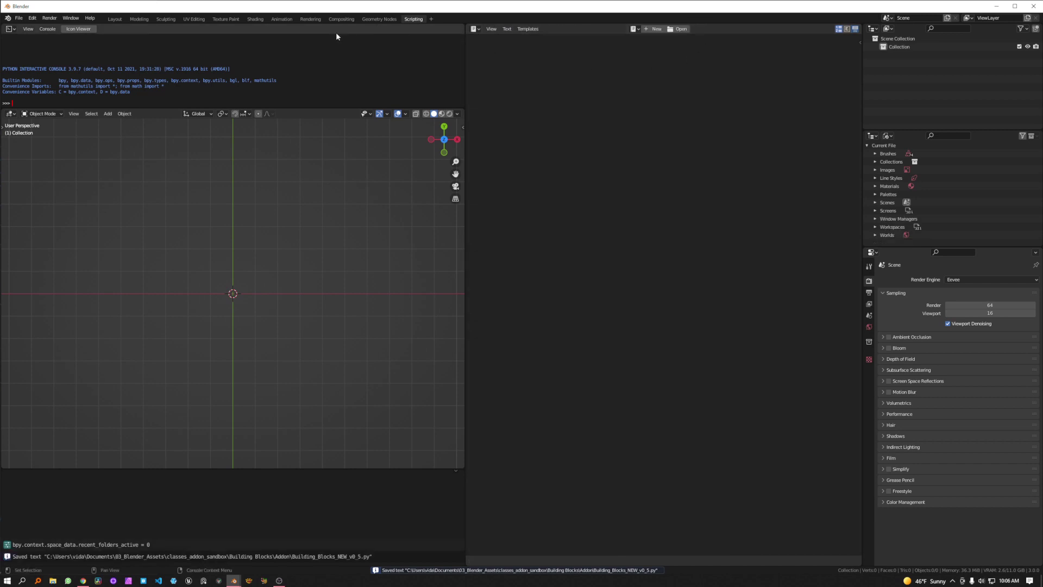
Step: In the Layout workspace, set Collection as the main collection for the Building Blocks instances
left_click(114, 19)
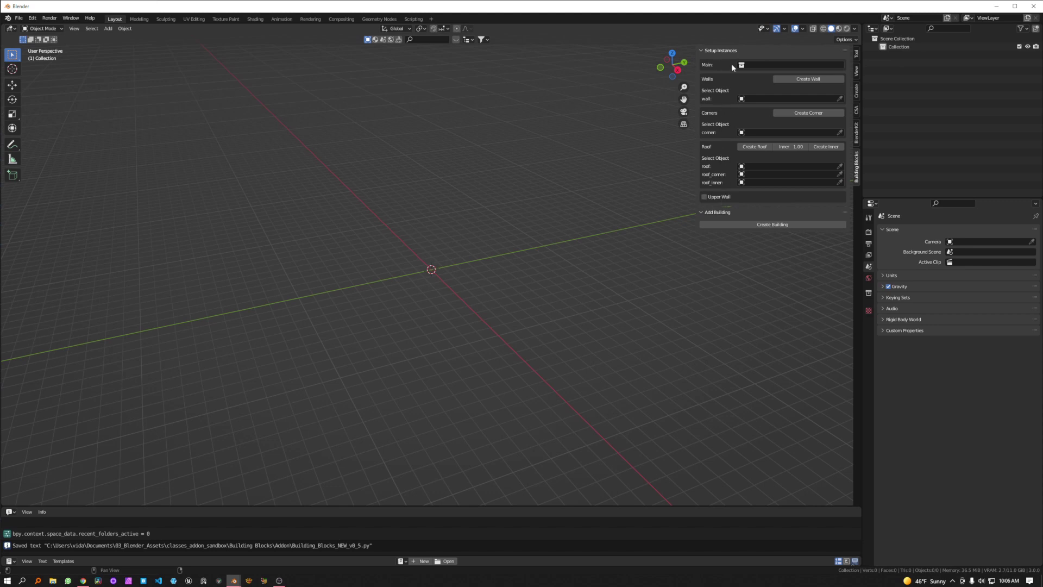
left_click(797, 68)
left_click(780, 78)
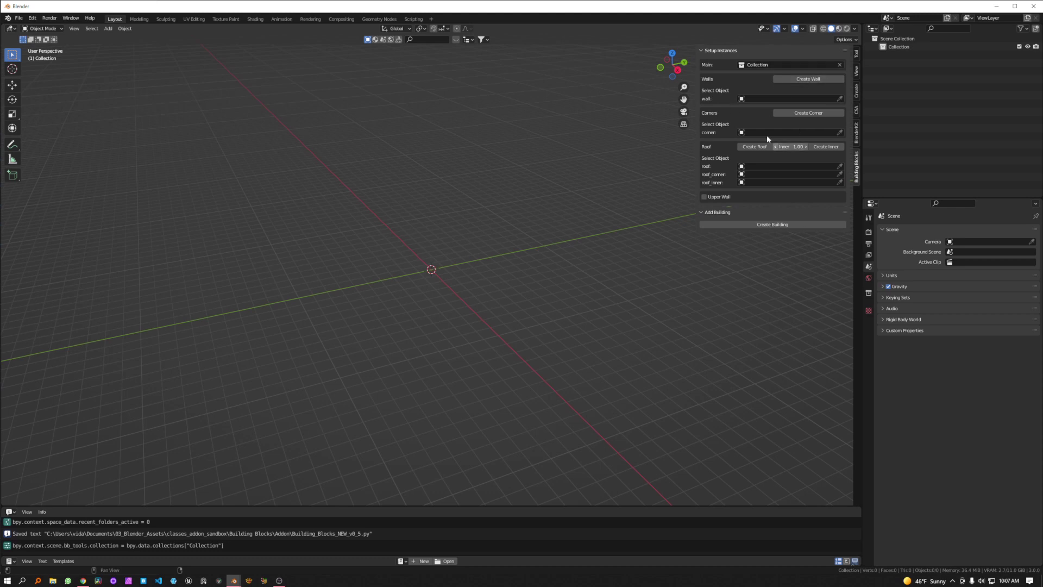
Step: Create the starting wall cube with the add-on and assign it as the wall object
left_click(799, 80)
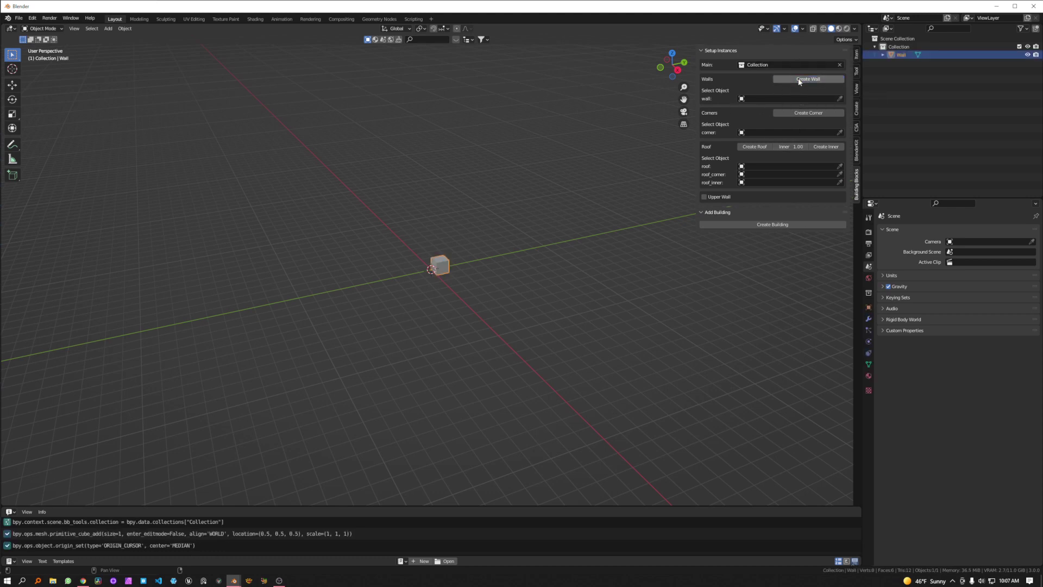
left_click(840, 99)
left_click(901, 55)
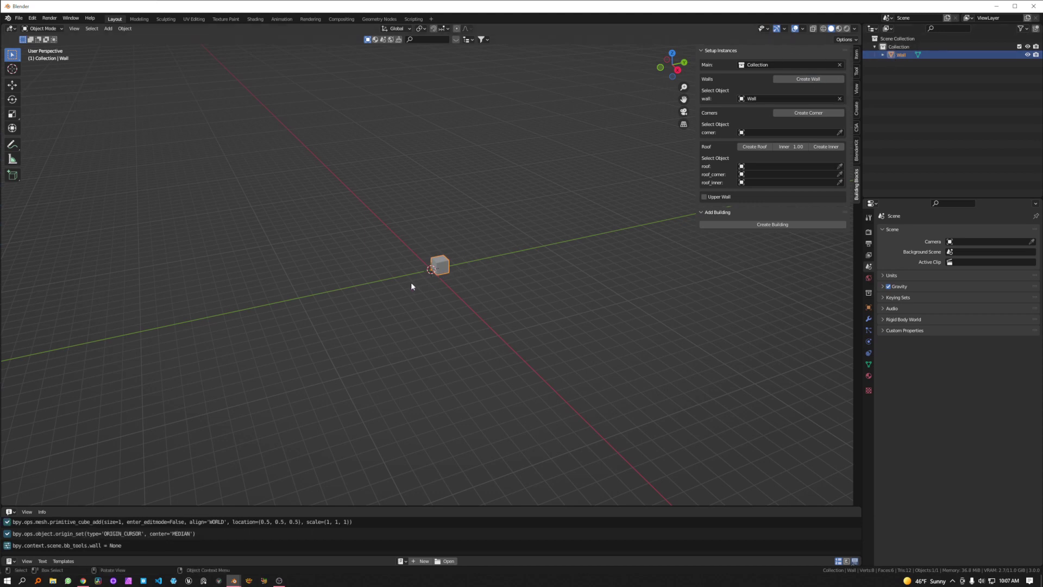
Step: Model a recessed panel and a protruding, hollowed ledge on the wall cube's outer face with Inset and Extrude
key("KP_Decimal")
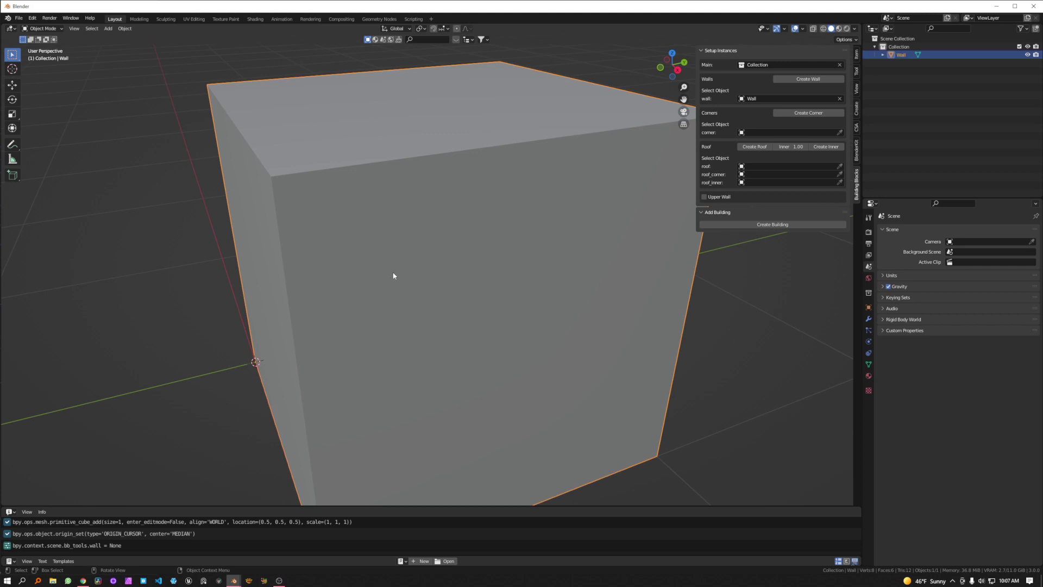
scroll(393, 276, "down", 4)
middle_click_drag(393, 276, 452, 262)
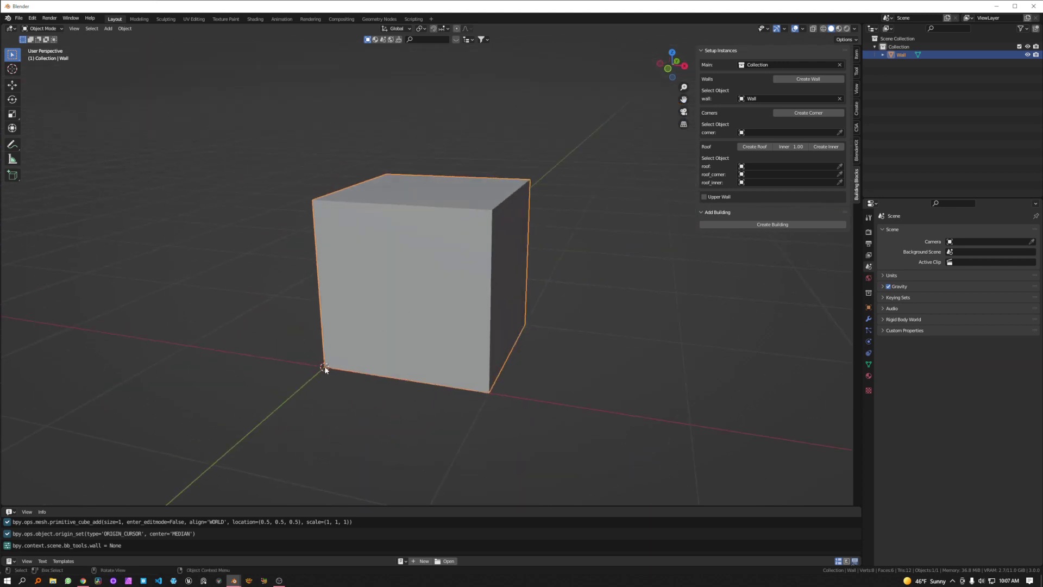
middle_click_drag(326, 371, 384, 315)
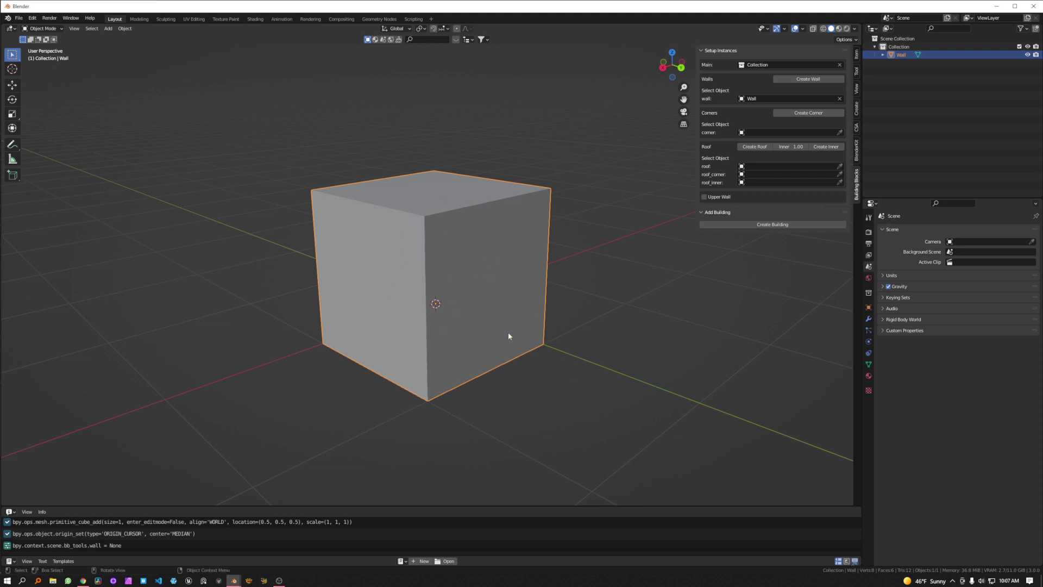
key("Tab")
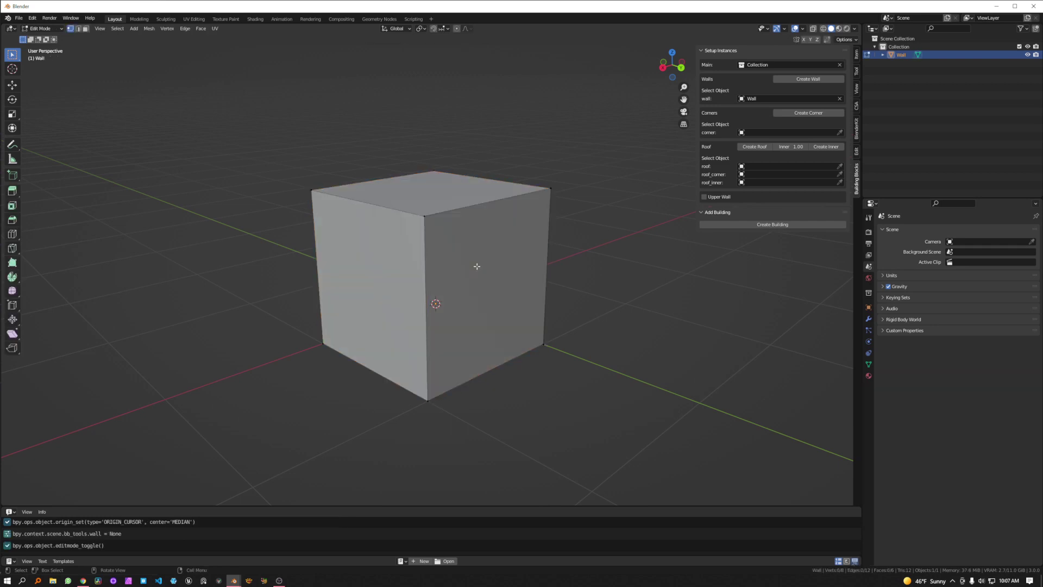
key("3")
left_click(477, 266)
scroll(497, 308, "down", 2)
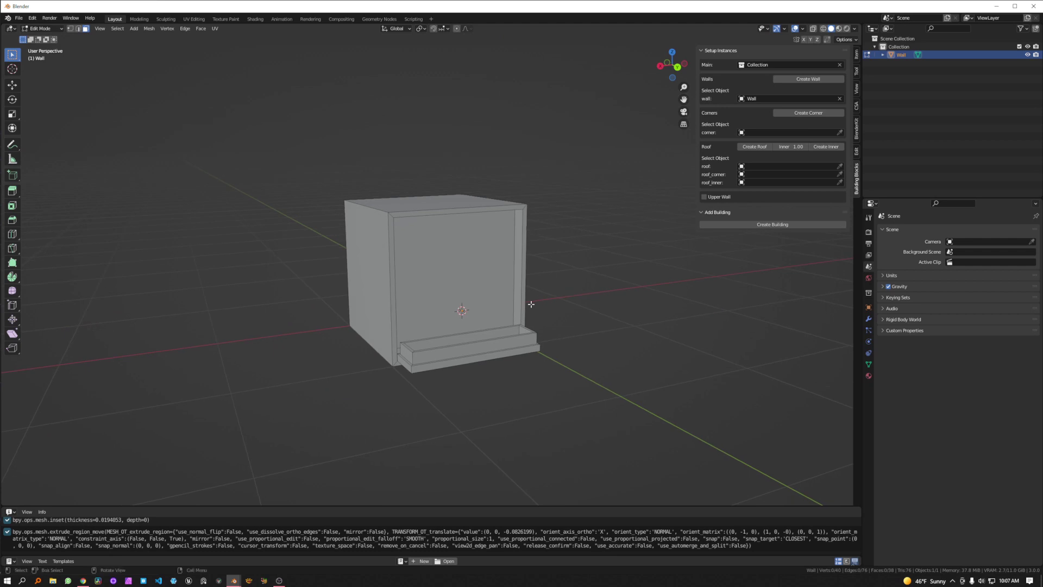
key("Tab")
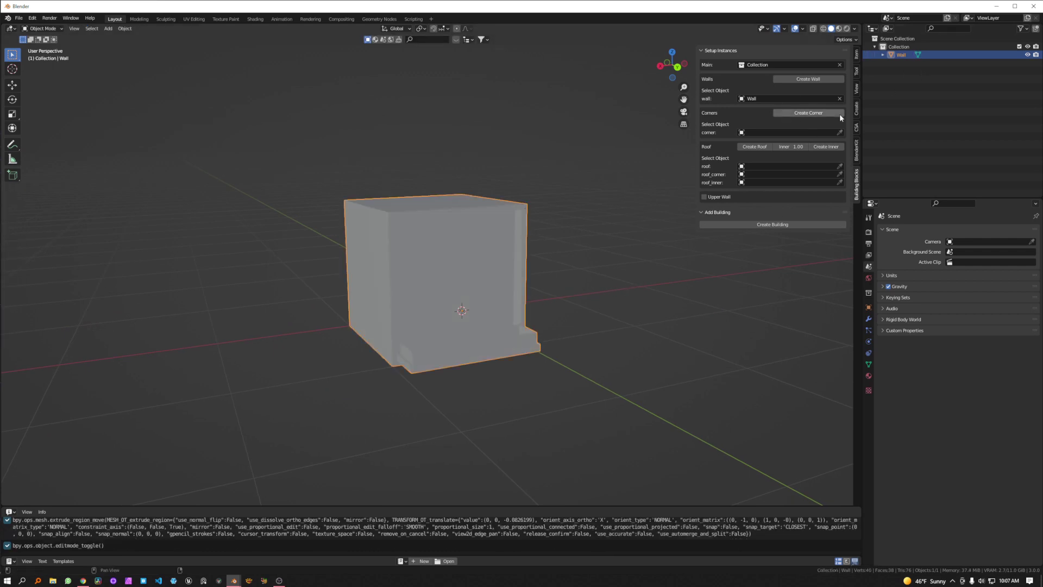
Step: Create the starting corner cube with the add-on and hide the wall object
left_click(793, 114)
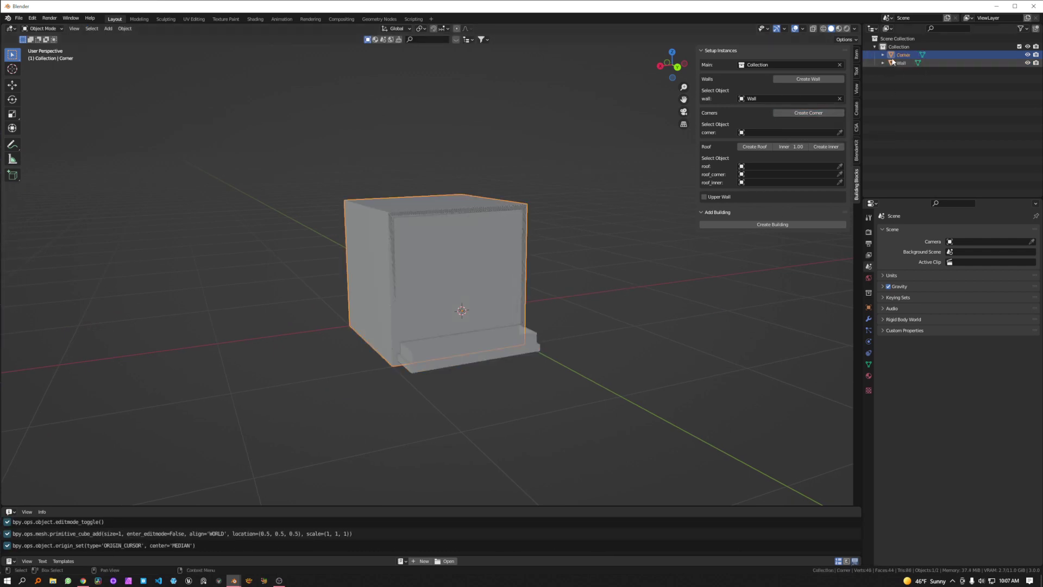
left_click(893, 55)
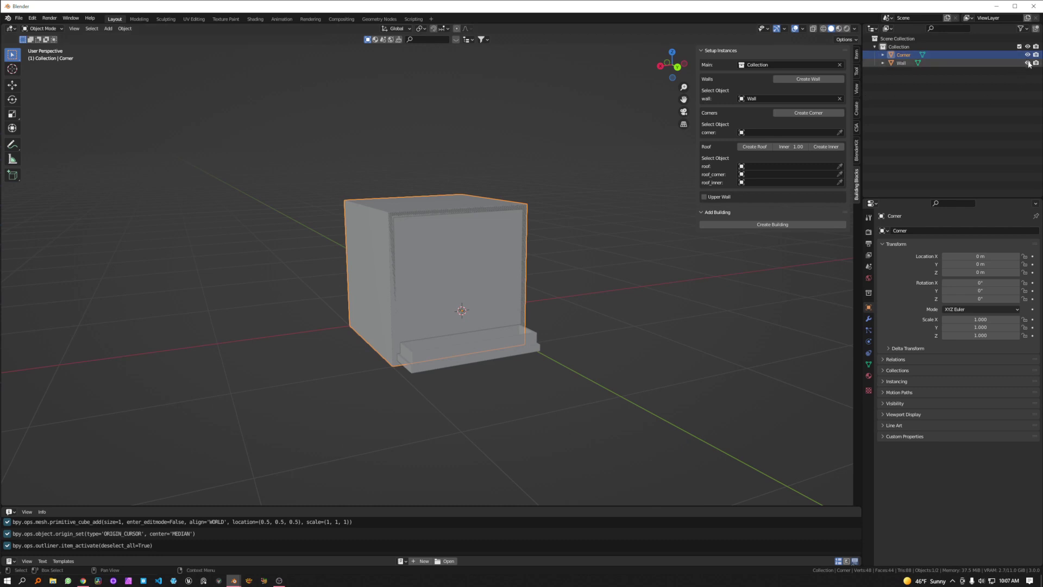
left_click(1029, 63)
middle_click_drag(468, 261, 426, 273)
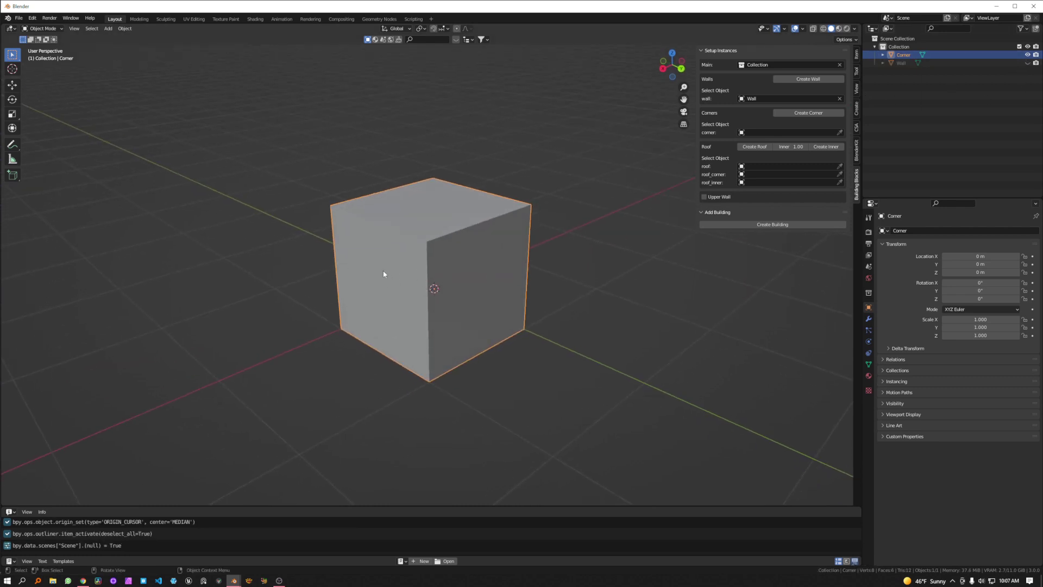
Step: Add two evenly spaced vertical loop cuts in each horizontal direction through the corner cube
key("Tab")
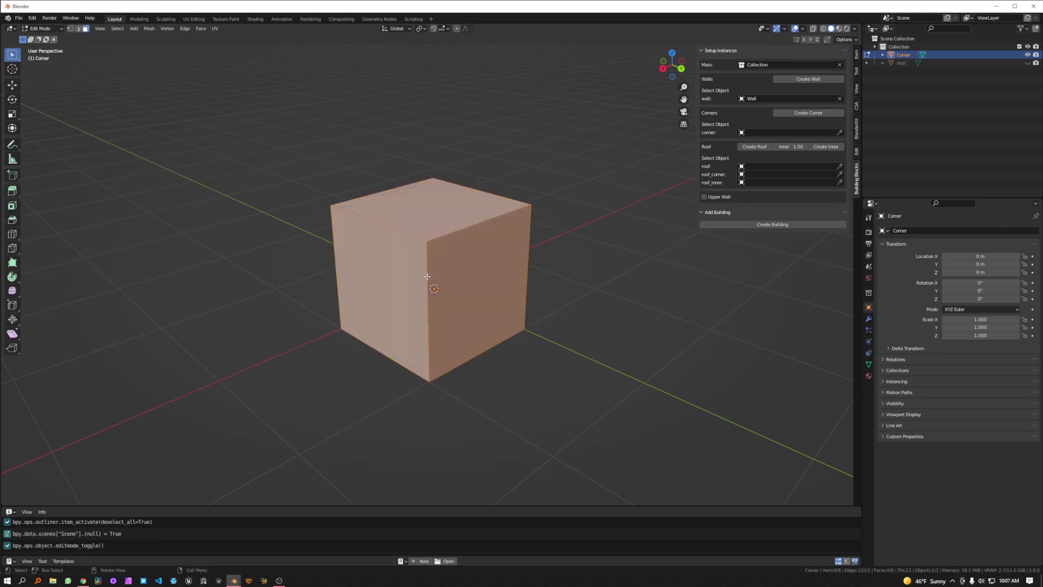
key("2")
left_click(427, 276)
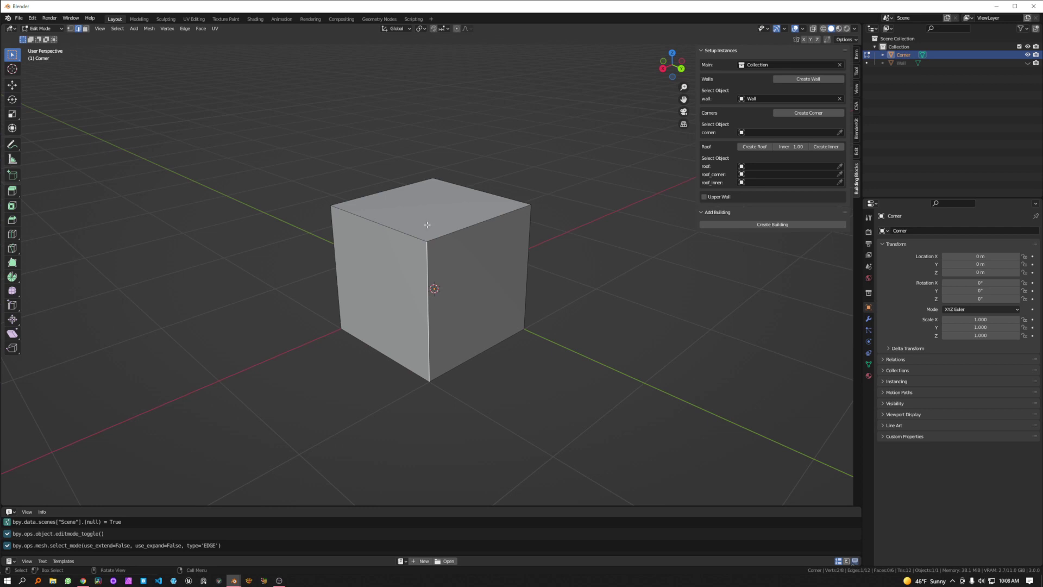
key("ctrl+r")
scroll(473, 229, "up", 1)
left_click(473, 229)
key("ctrl+r")
left_click(381, 224)
Step: Bevel the corner cube's outer vertical edge by about 0.33 m with 7 segments
key("ctrl+b")
scroll(482, 298, "up", 6)
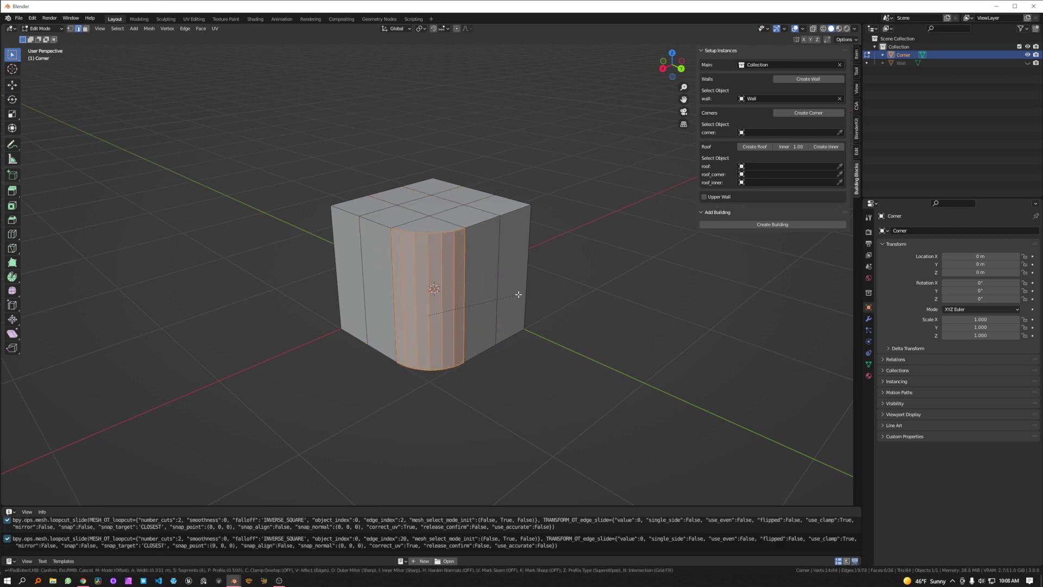
left_click(517, 294)
left_click(482, 392)
key("Tab")
Step: Shade the rounded corner object smooth and enable Auto Smooth in its normals settings
scroll(491, 360, "down", 2)
middle_click_drag(491, 361, 460, 279)
right_click(460, 280)
left_click(459, 282)
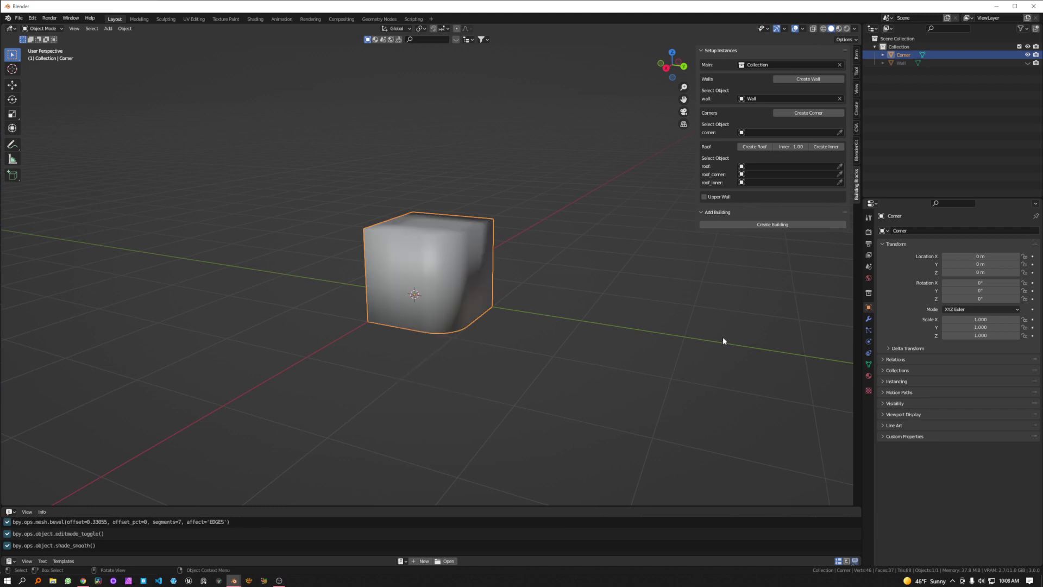
left_click(869, 364)
left_click(889, 388)
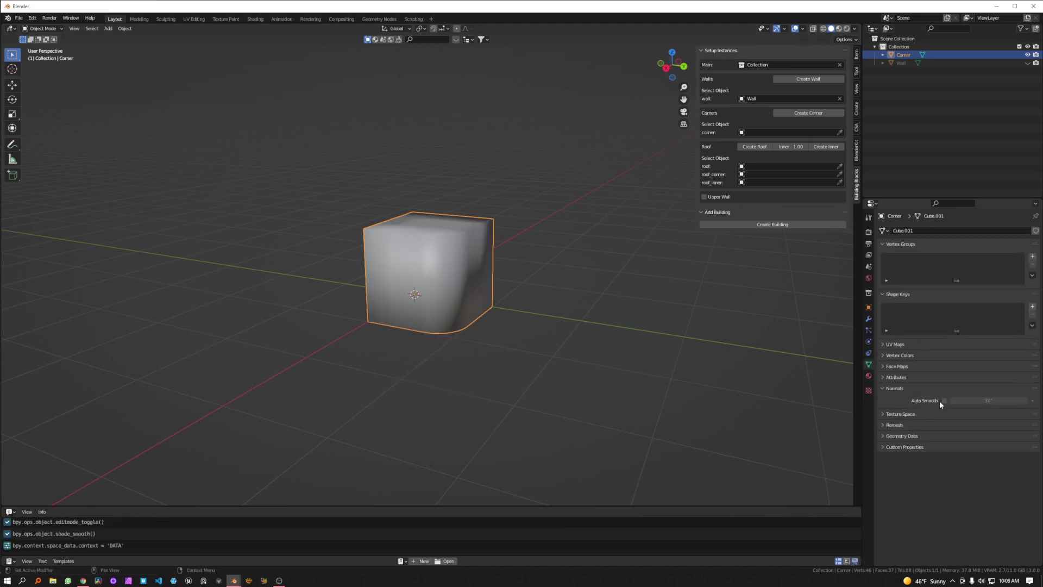
left_click(944, 400)
middle_click_drag(451, 326, 571, 272)
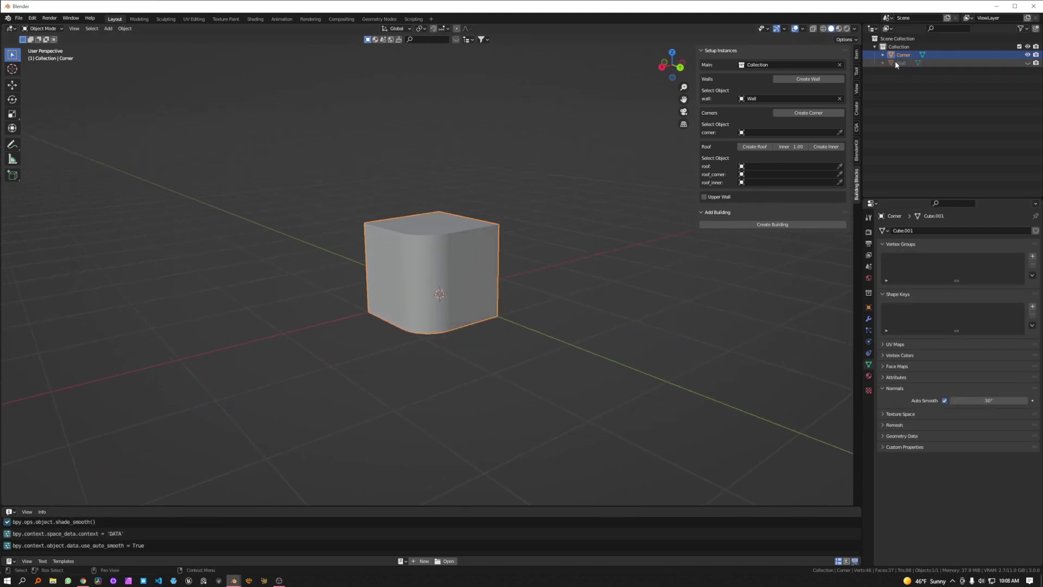
Step: Hide the wall and corner modules and assign Corner as the add-on's corner object
left_click(1028, 63)
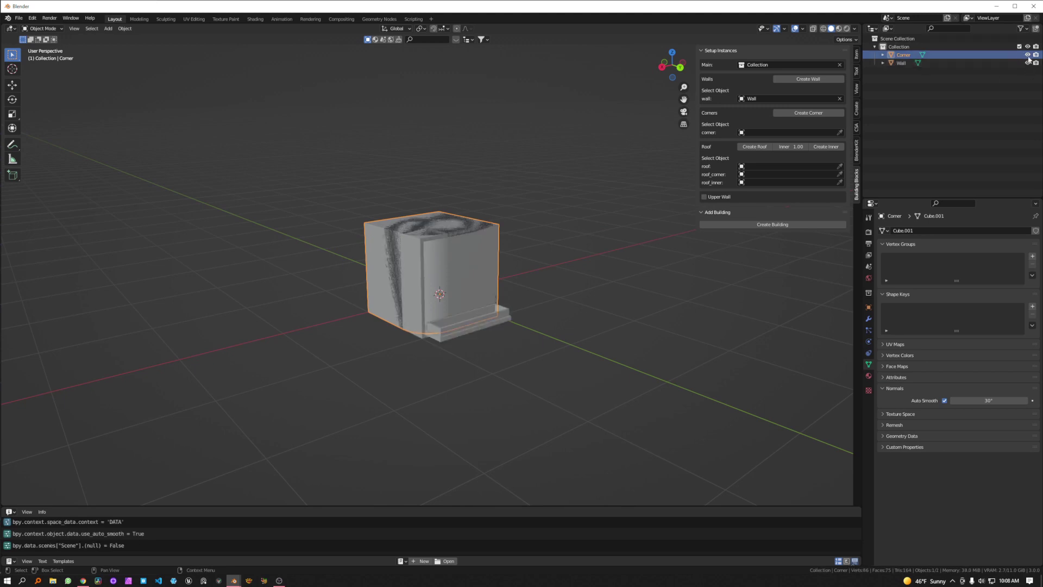
left_click(1028, 64)
left_click(1028, 55)
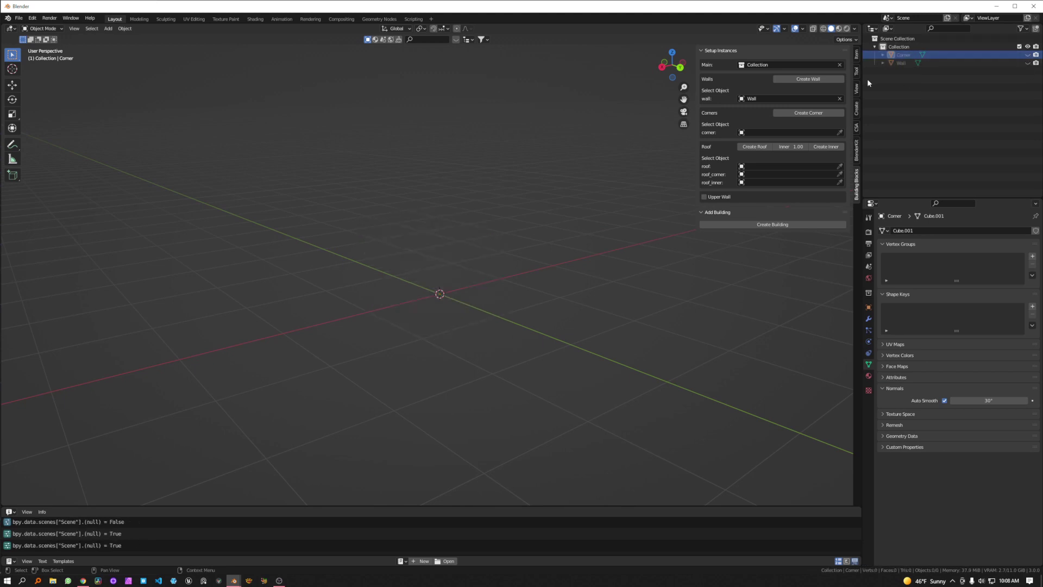
left_click(839, 132)
left_click(902, 54)
left_click_drag(696, 151, 689, 151)
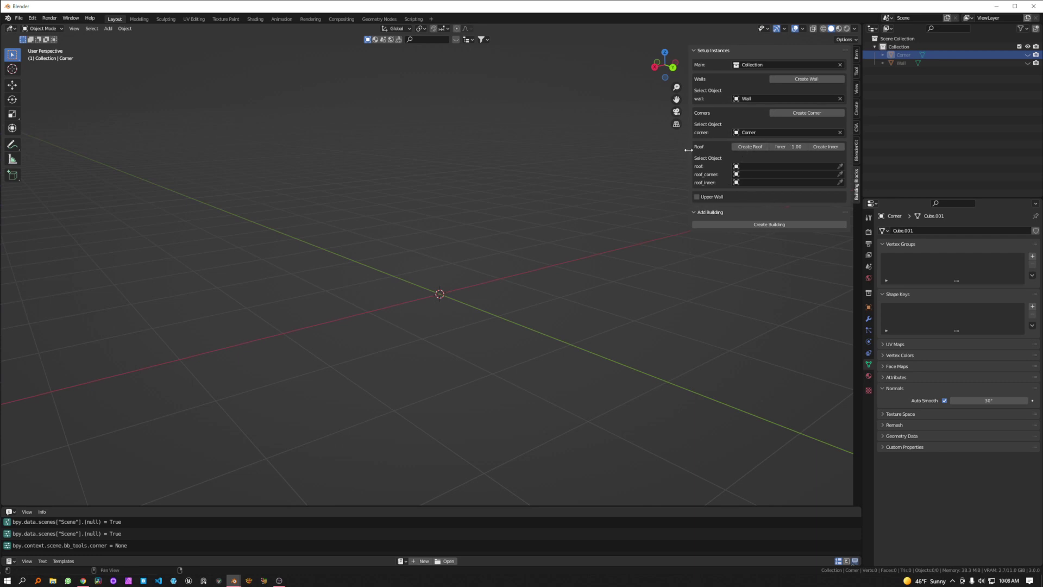
Step: Create the starting roof and roof corner blocks with the add-on and hide the roof corner block
left_click(749, 148)
middle_click_drag(475, 263, 451, 269)
left_click(1027, 71)
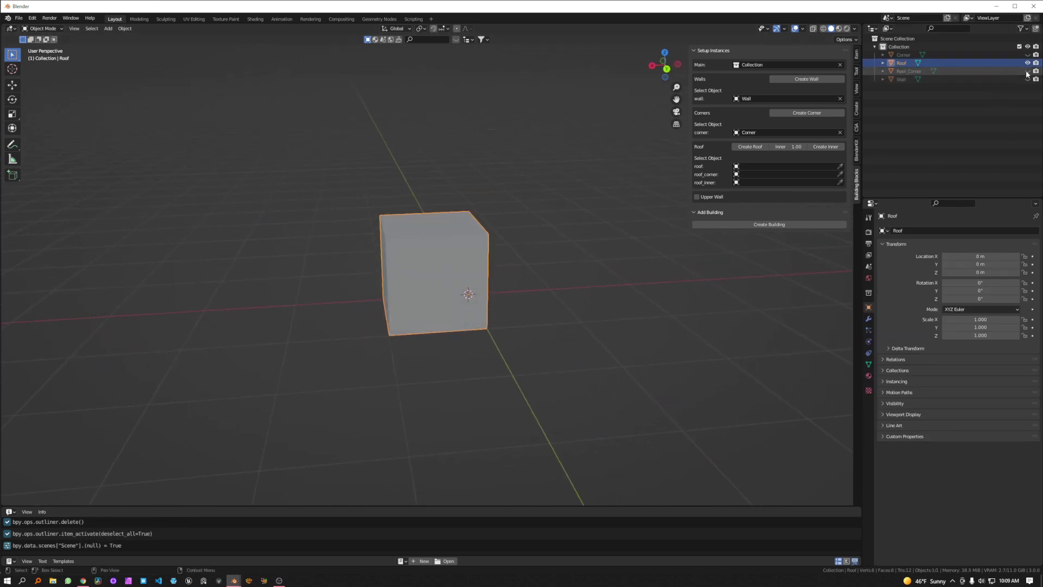
Step: Set the Roof object's Z dimension to 0.5 m
left_click(857, 55)
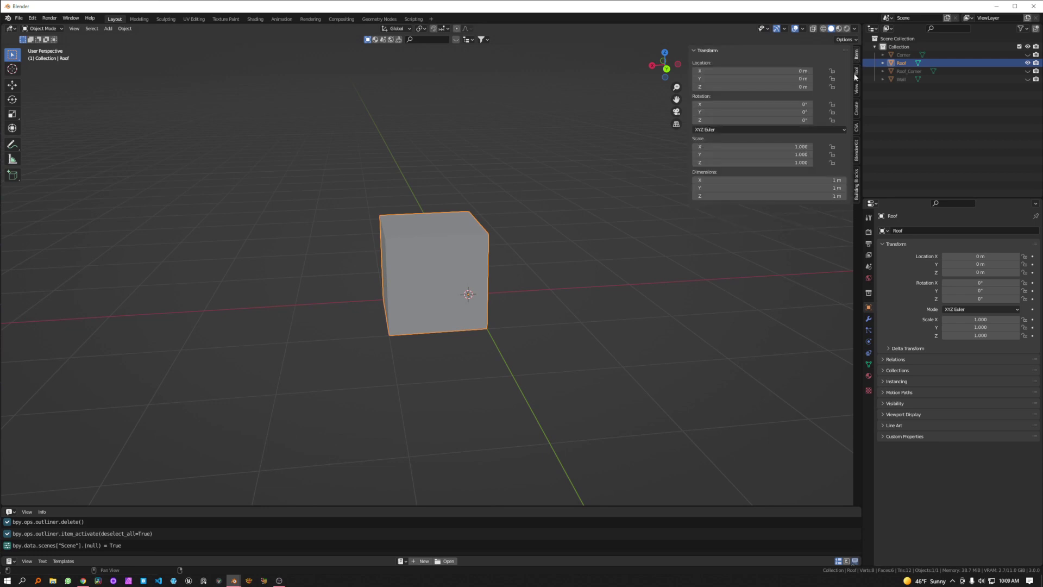
double_click(804, 196)
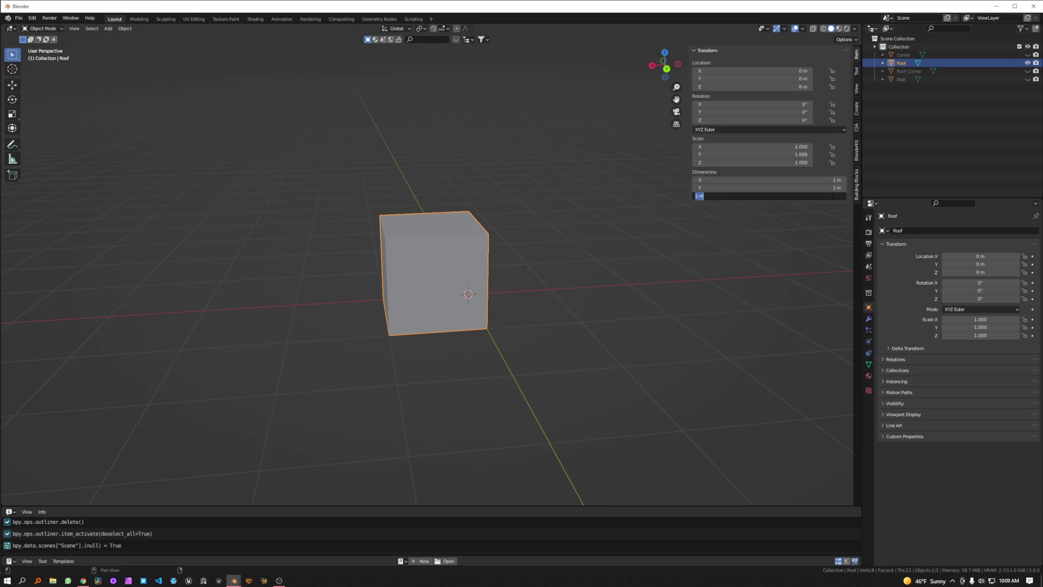
type(".5")
key("Return")
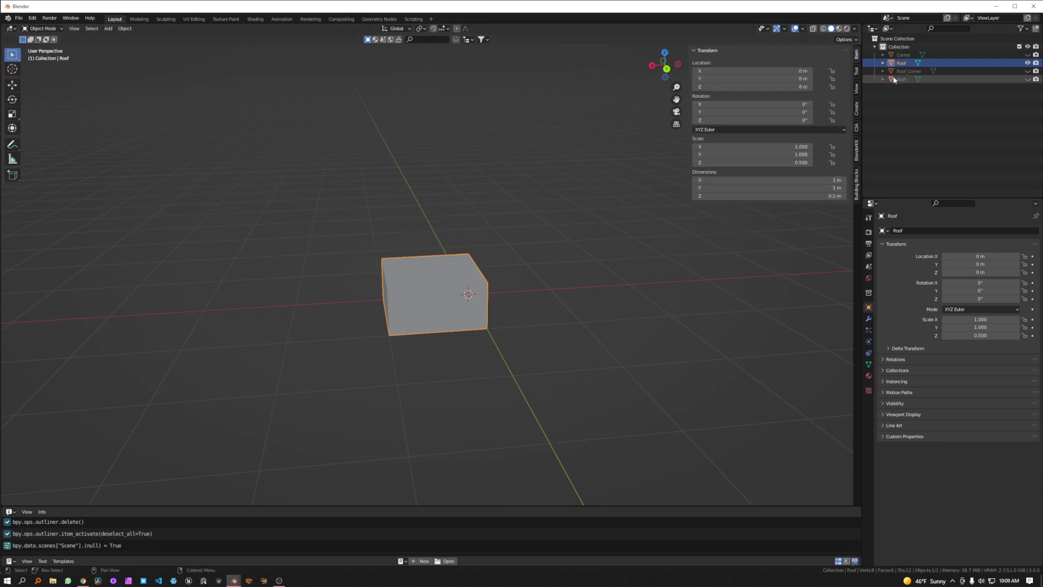
Step: Show Roof_Corner, set its Z dimension to 0.5 m and hide it again
left_click(972, 70)
left_click(1027, 71)
double_click(772, 196)
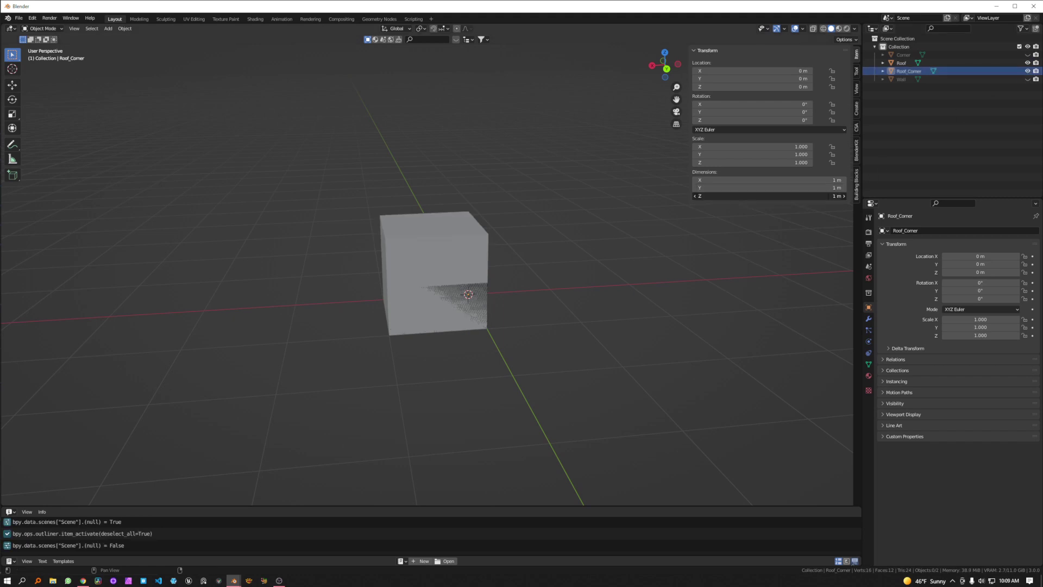
type("0.5")
key("Return")
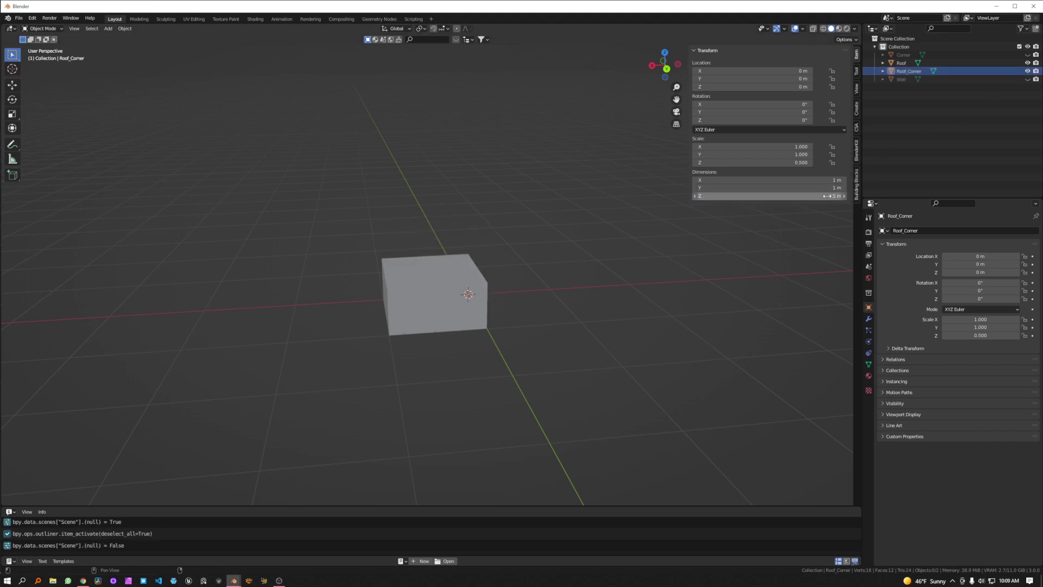
left_click(1028, 71)
Step: Add three evenly spaced loop cuts through the Roof block, dividing it into four strips along Y
left_click(1015, 64)
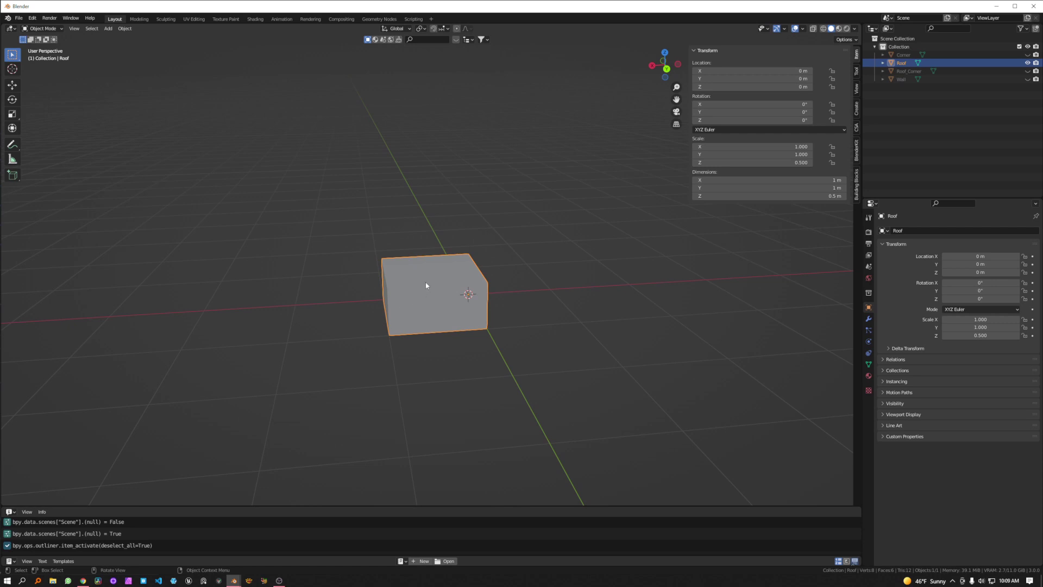
key("KP_4")
key("Tab")
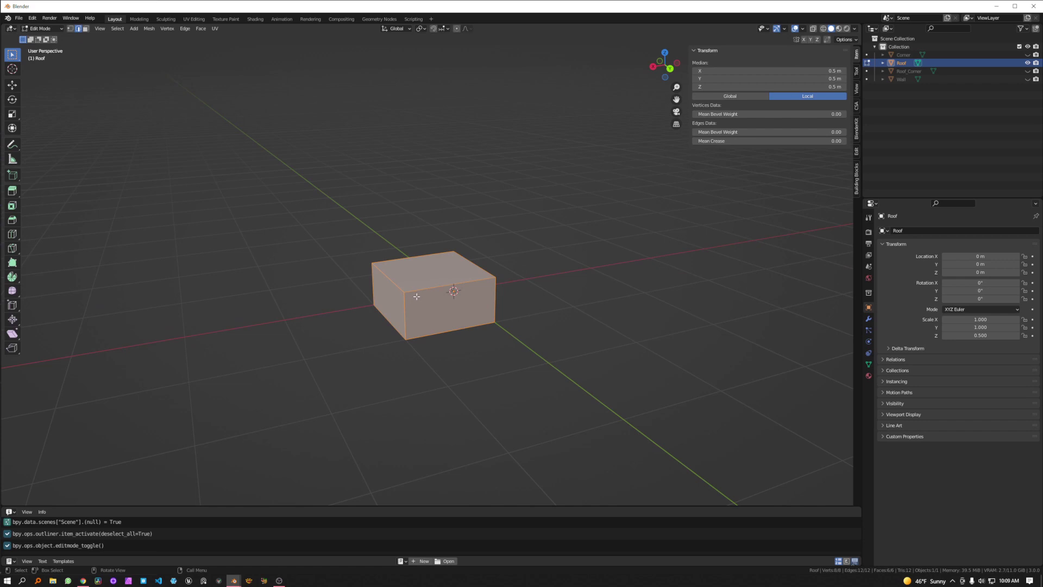
middle_click_drag(418, 293, 507, 275)
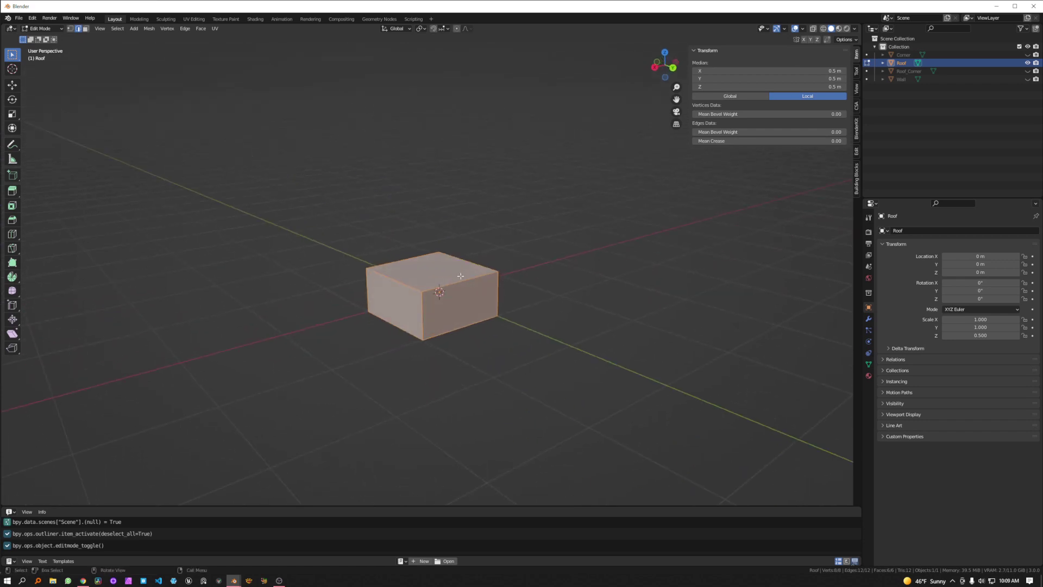
key("alt+a")
key("ctrl+r")
left_click(454, 270)
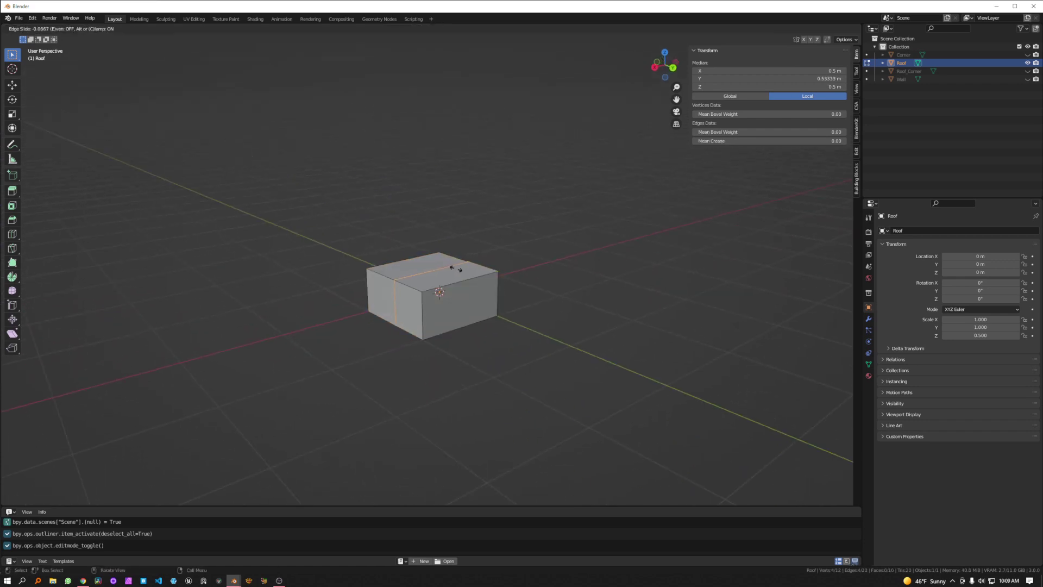
right_click(460, 268)
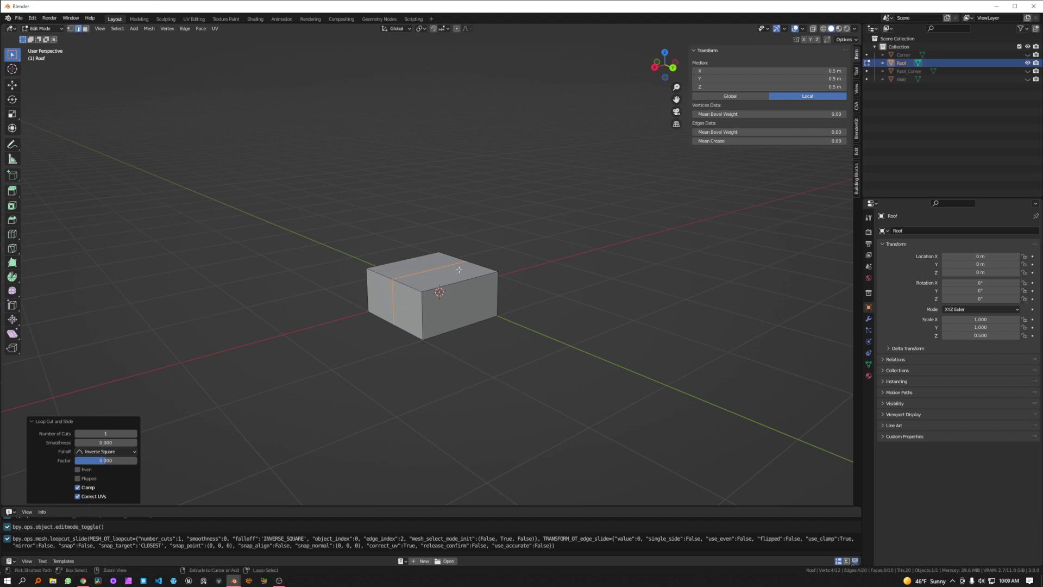
Step: Extrude the outermost top face strip of the Roof block upward by 0.5 m to form a parapet
key("3")
left_click(444, 283)
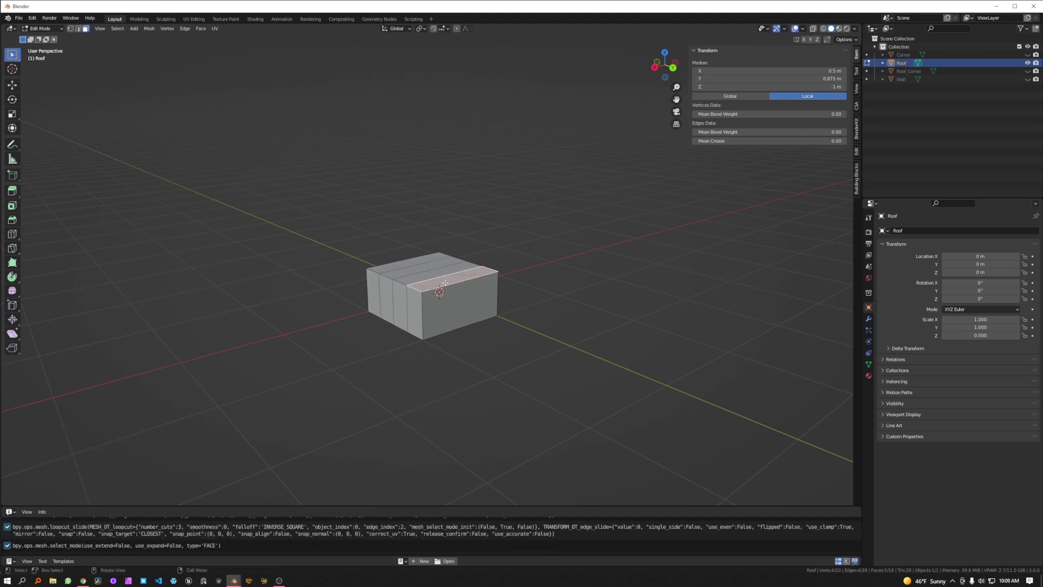
type("e")
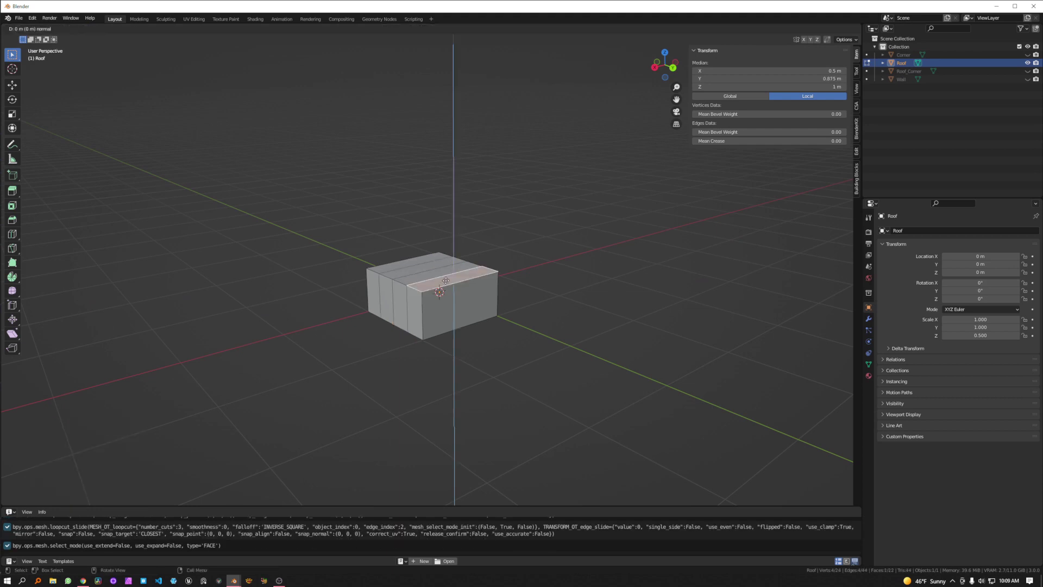
type(".5")
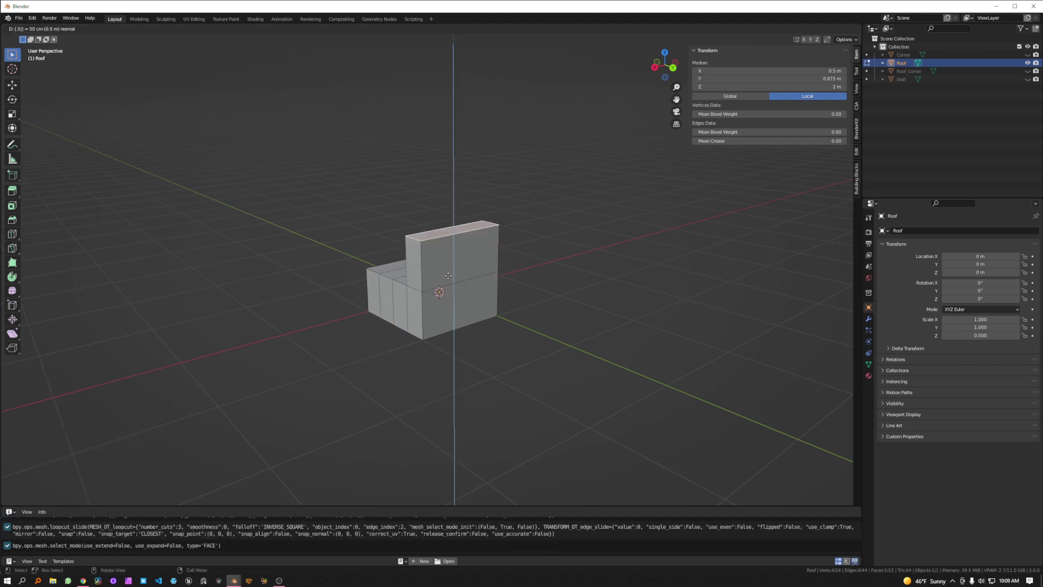
key("Return")
key("Tab")
middle_click_drag(480, 278, 393, 280)
middle_click_drag(555, 250, 833, 158)
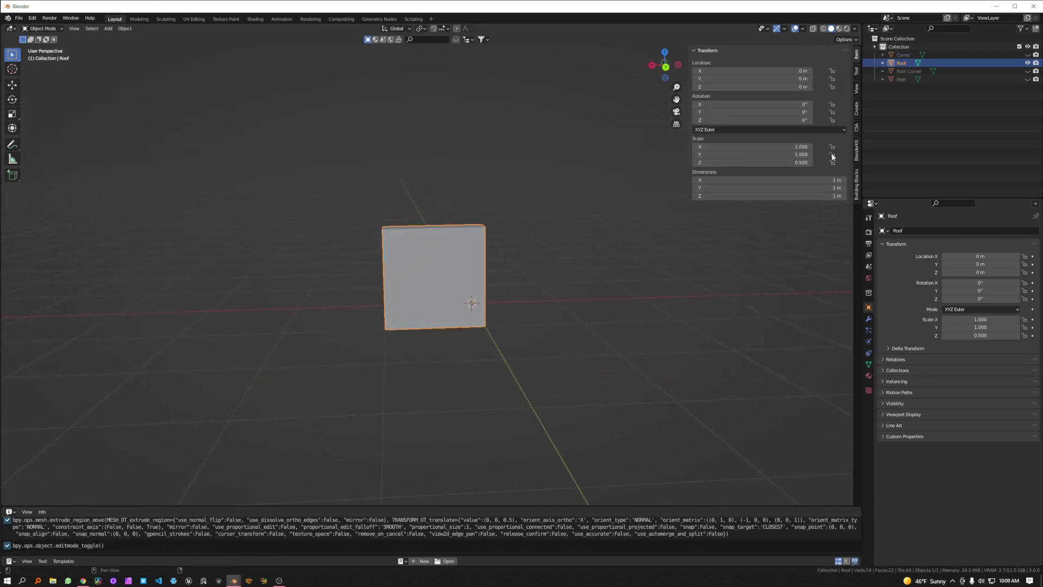
middle_click_drag(481, 214, 530, 217)
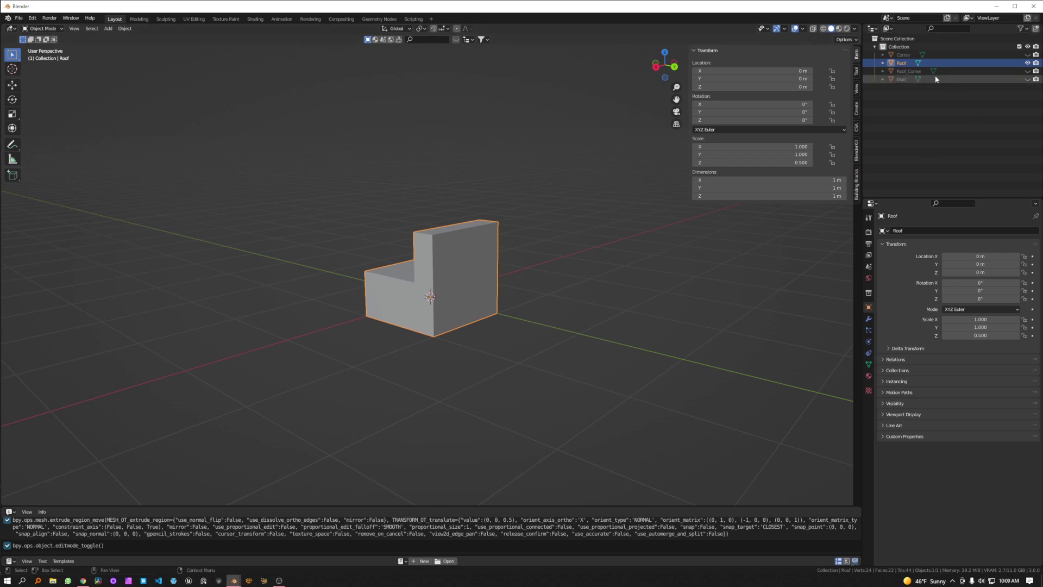
Step: Show Roof_Corner in place of Roof and add three evenly spaced loop cuts through it in each horizontal direction
left_click(910, 72)
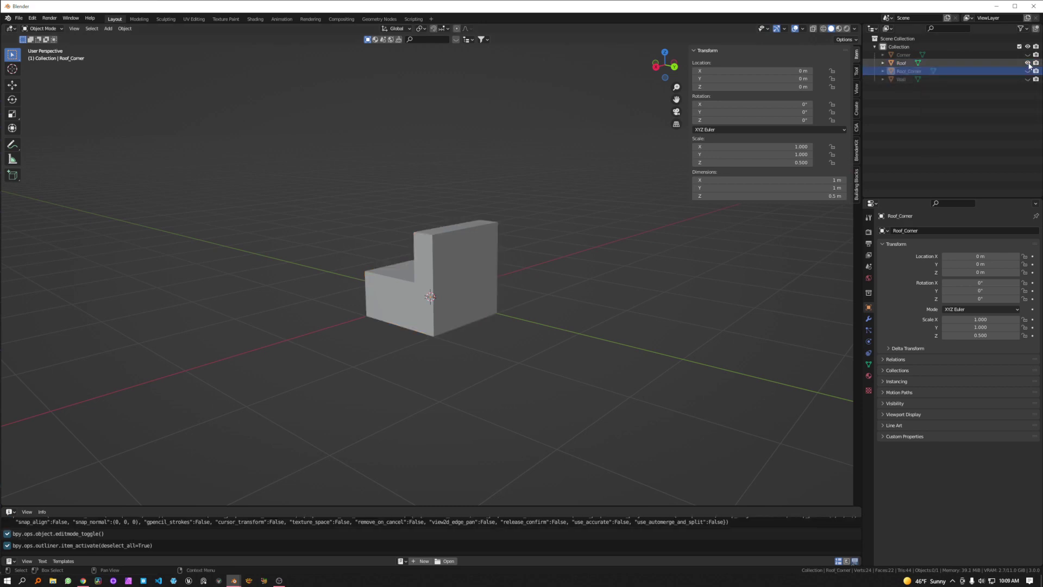
left_click(1027, 62)
left_click(1028, 71)
middle_click_drag(515, 260, 425, 275)
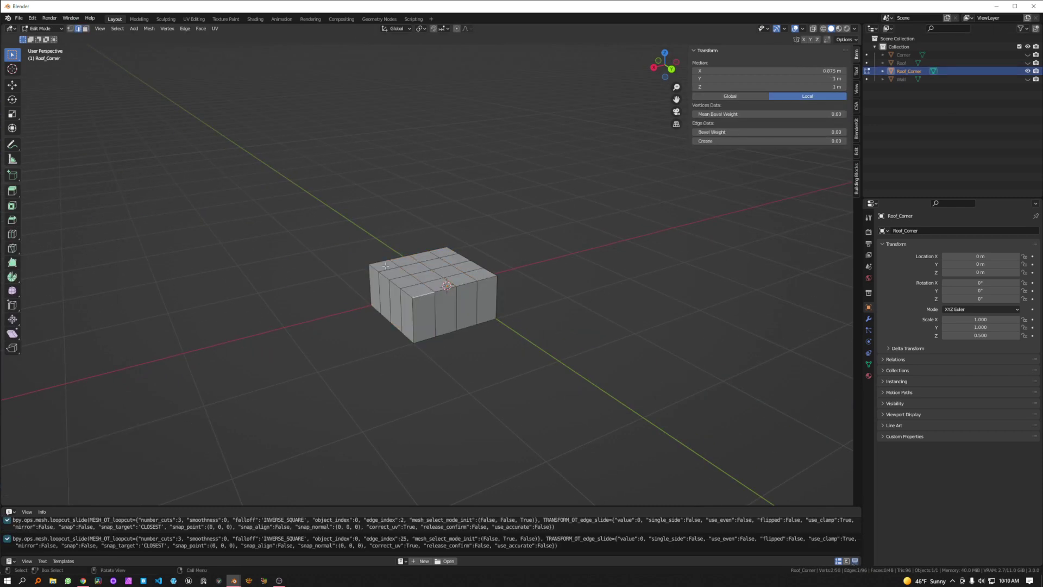
Step: Extrude the L-shaped row of top faces along Roof_Corner's two outer sides upward by 0.5 m
key("e")
right_click(388, 267)
key("3")
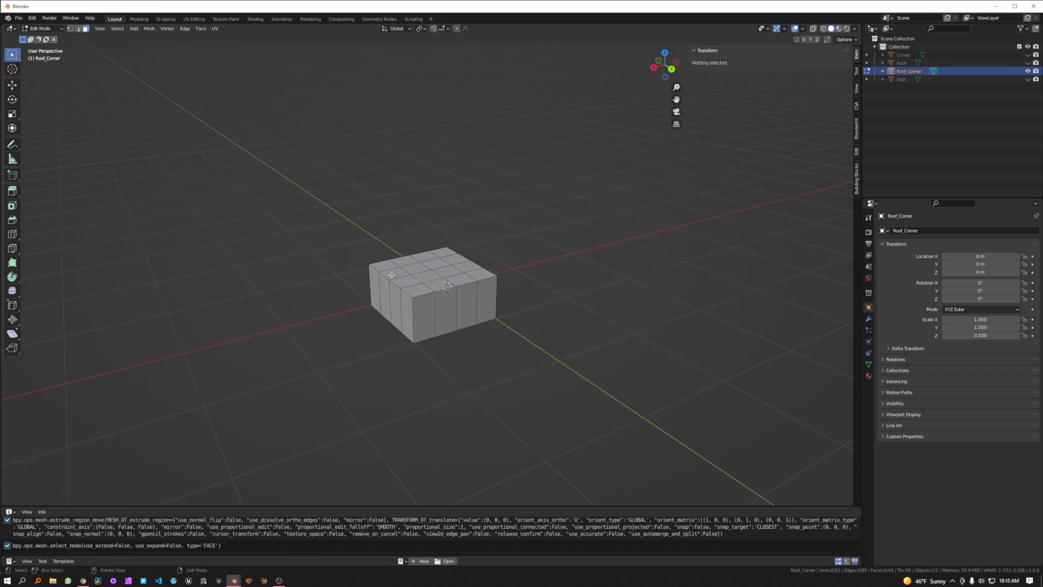
left_click(392, 275)
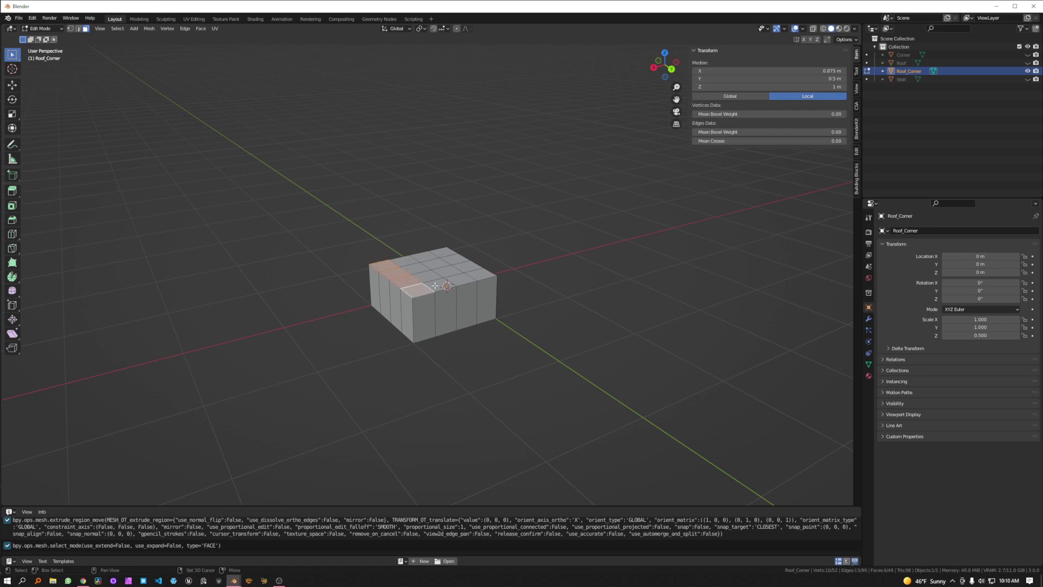
type("e")
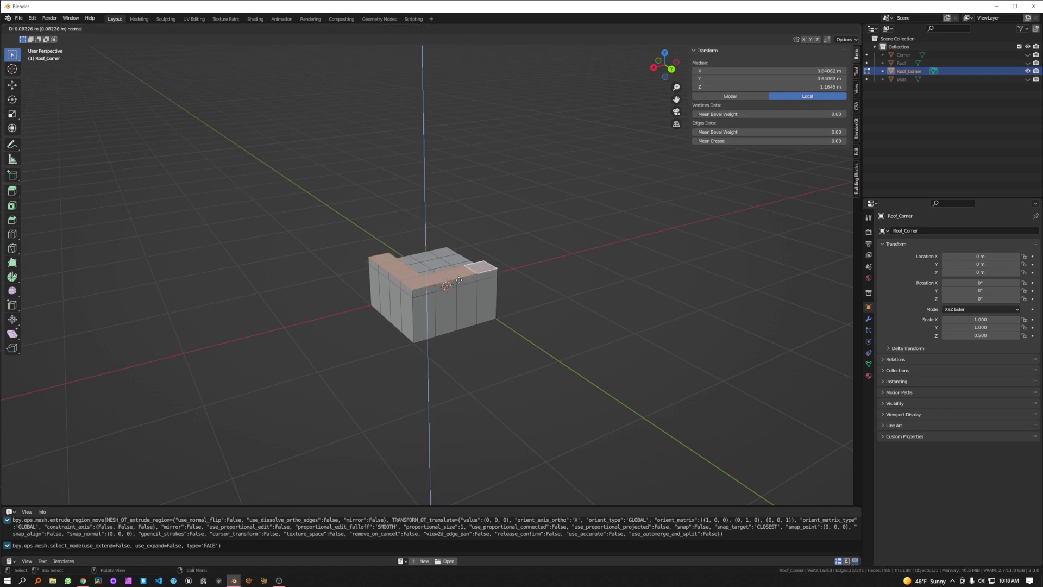
type("0.5")
key("Return")
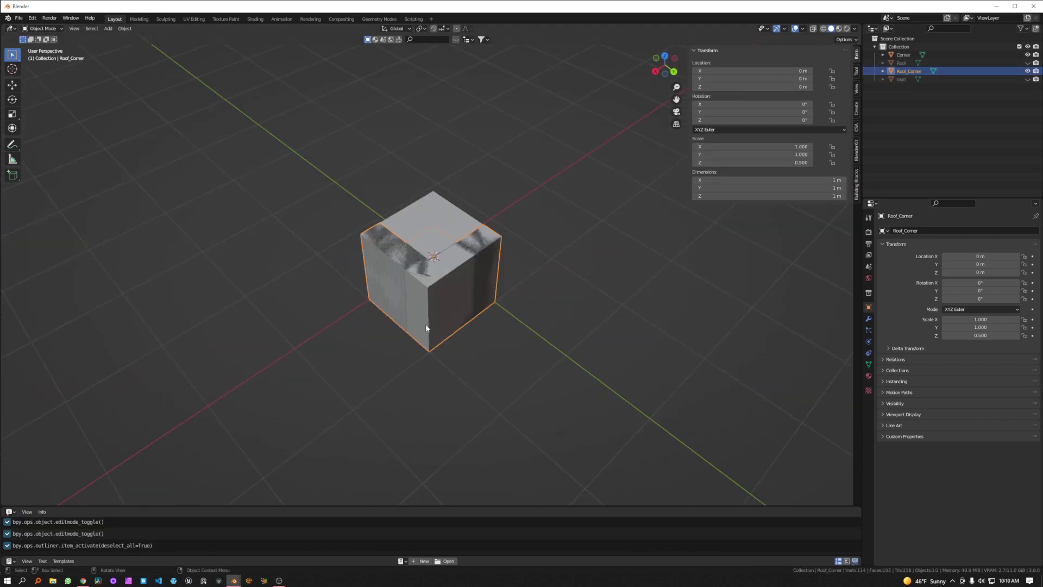
Step: Bevel Roof_Corner's outer vertical edge over its full height by about 0.25 m with 7 segments
key("Tab")
left_click(427, 310)
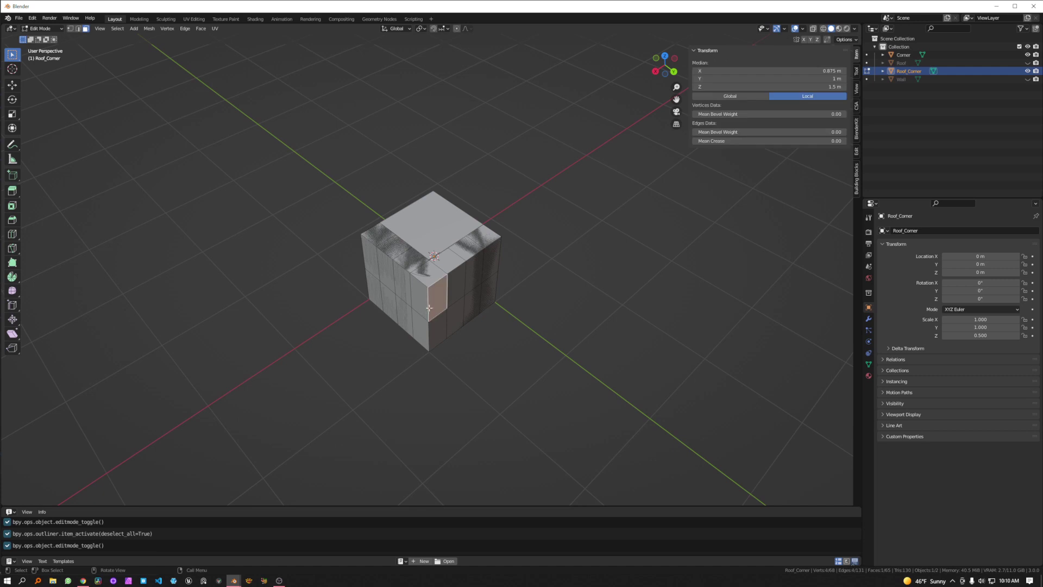
key("2")
left_click(429, 330)
middle_click_drag(487, 329, 489, 328)
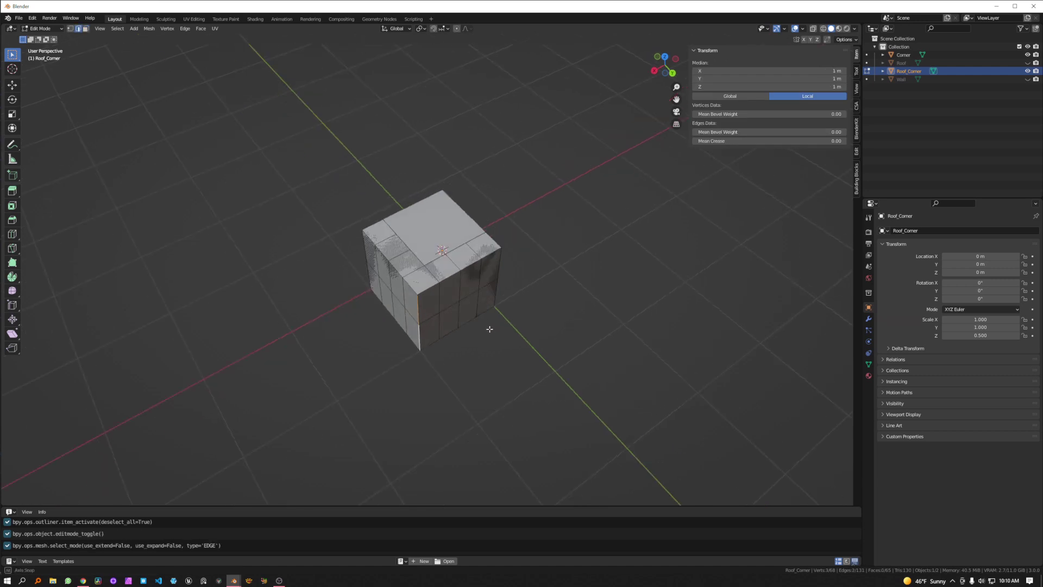
key("ctrl+b")
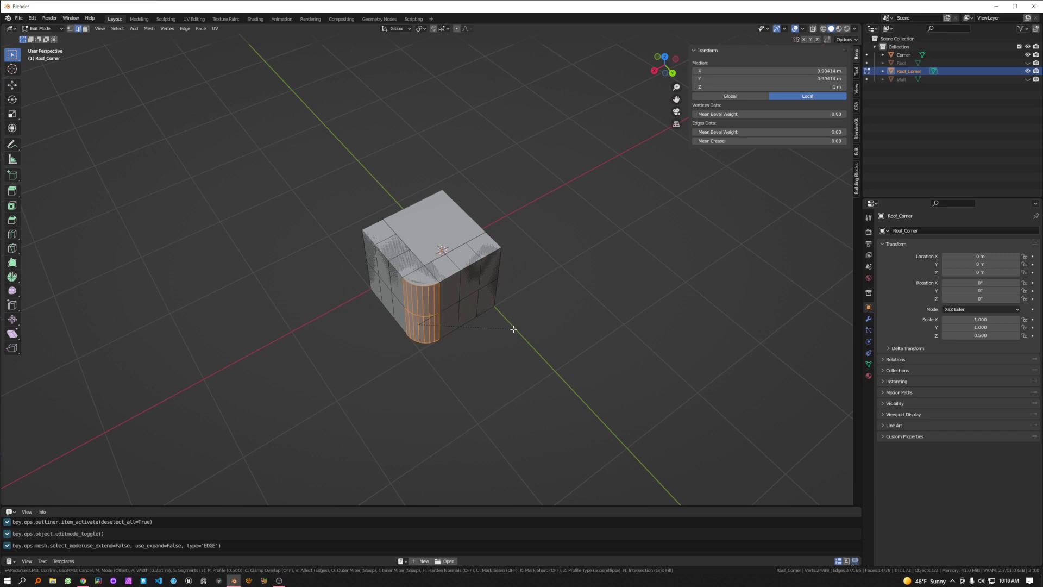
left_click(513, 329)
Step: Shade Roof_Corner smooth and enable Auto Smooth in its normals settings
key("Tab")
middle_click_drag(454, 343, 428, 296)
right_click(412, 263)
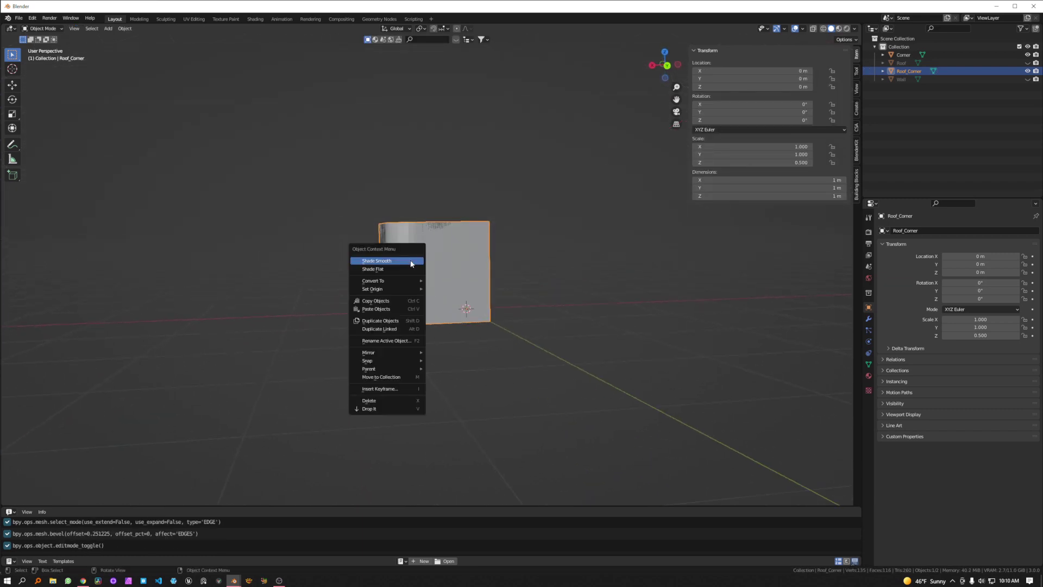
left_click(411, 262)
left_click(868, 365)
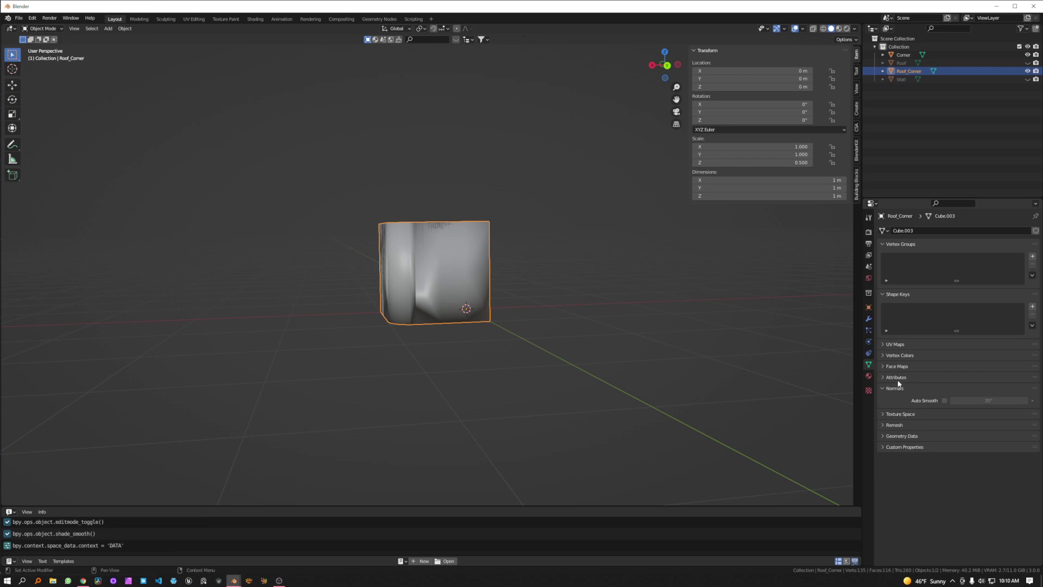
left_click(945, 400)
middle_click_drag(498, 295, 605, 256)
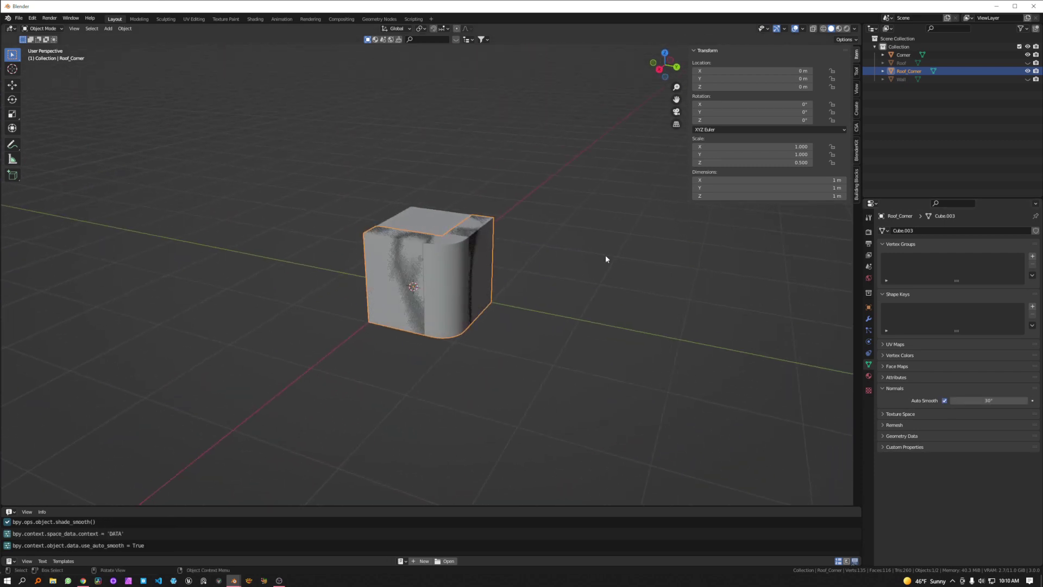
Step: Make the Roof and Wall objects visible together with the Corner and Roof_Corner modules
left_click(1028, 72)
left_click(1027, 63)
left_click(1028, 71)
left_click(1028, 79)
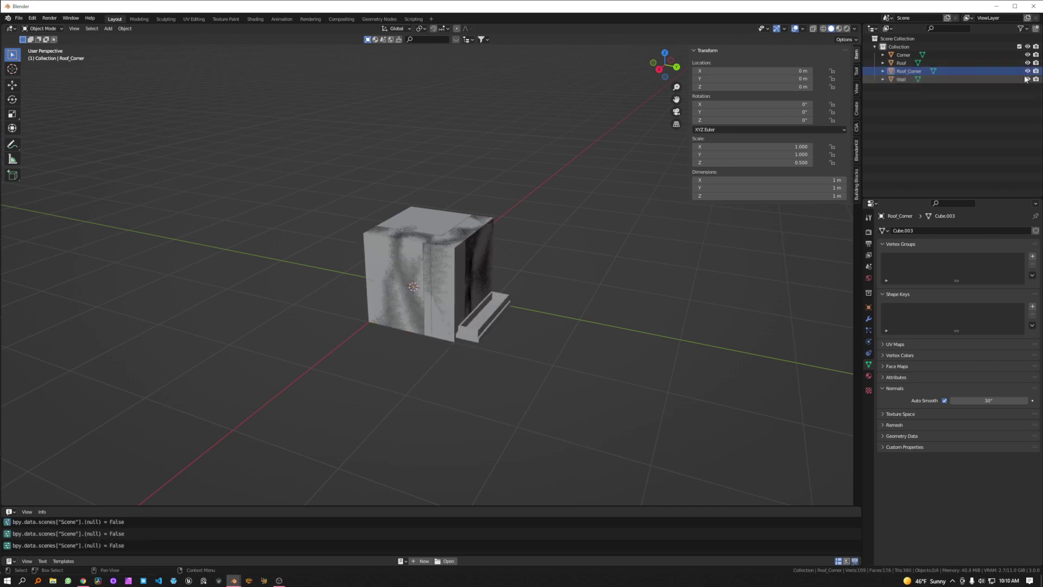
Step: Assign the Roof object as the building's roof and the Roof_Corner object as its roof_corner module
left_click(855, 185)
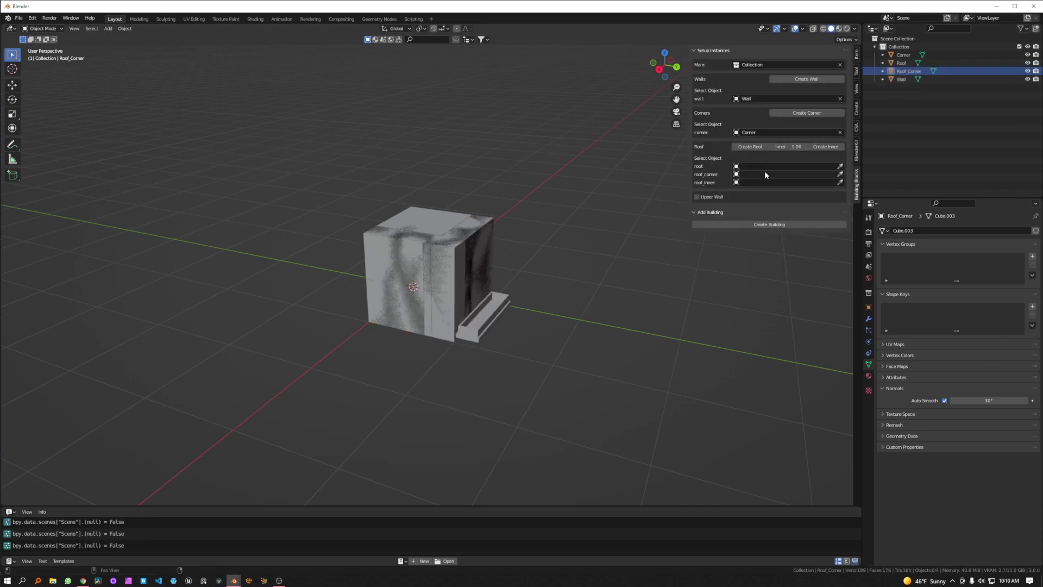
left_click(841, 167)
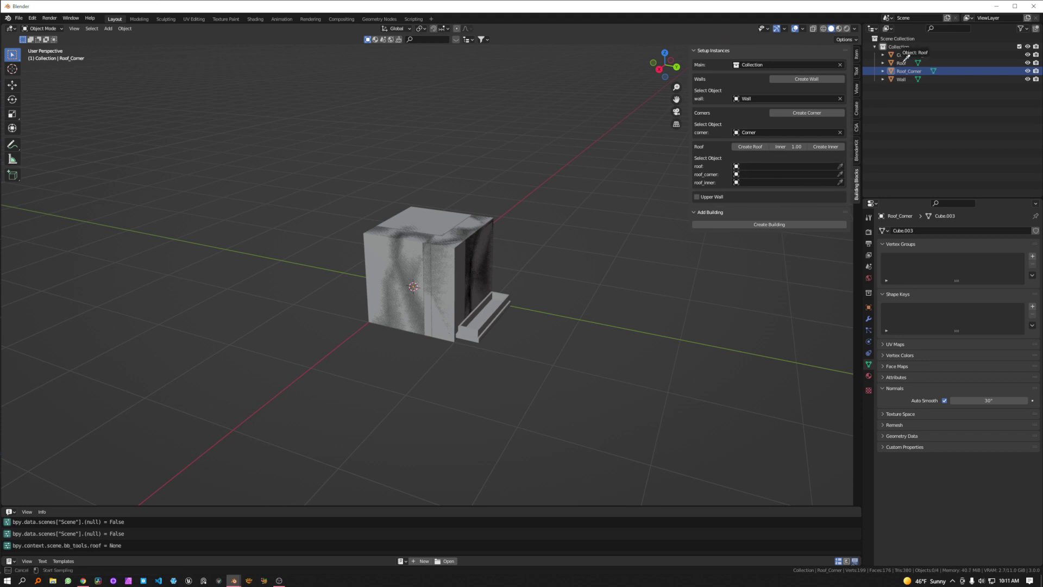
left_click(841, 174)
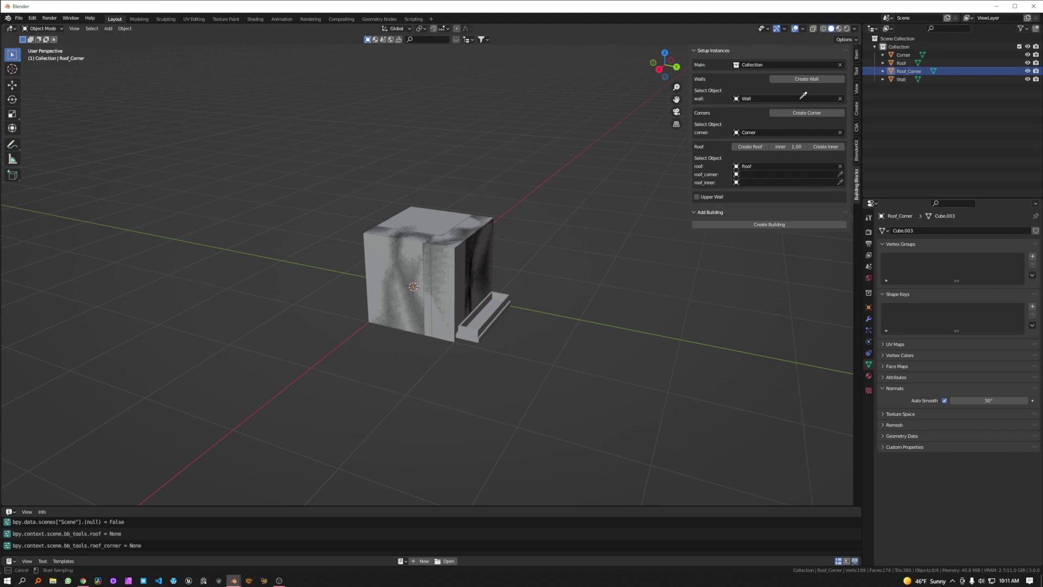
left_click(916, 69)
Step: Create an inner roof block with an Inner value of 0.5 and assign it as the roof_inner module
scroll(476, 275, "down", 2)
middle_click_drag(476, 275, 443, 273)
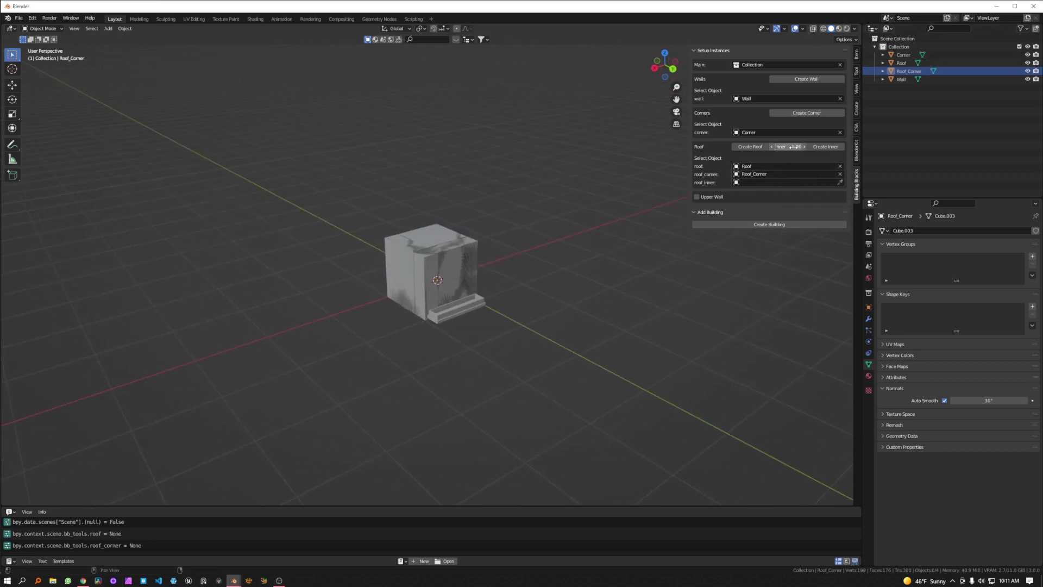
left_click_drag(788, 147, 781, 147)
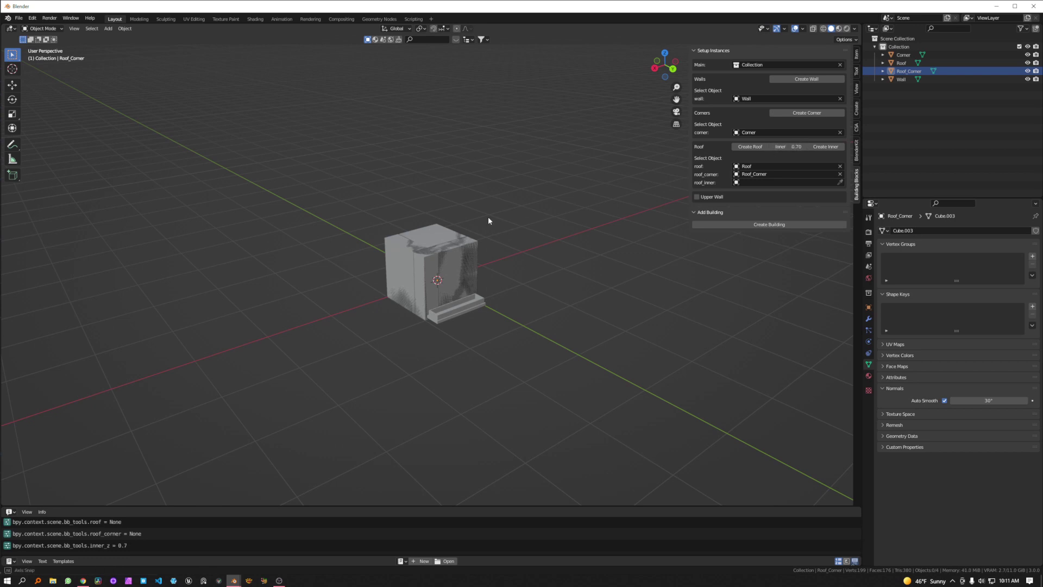
middle_click_drag(484, 265, 450, 269)
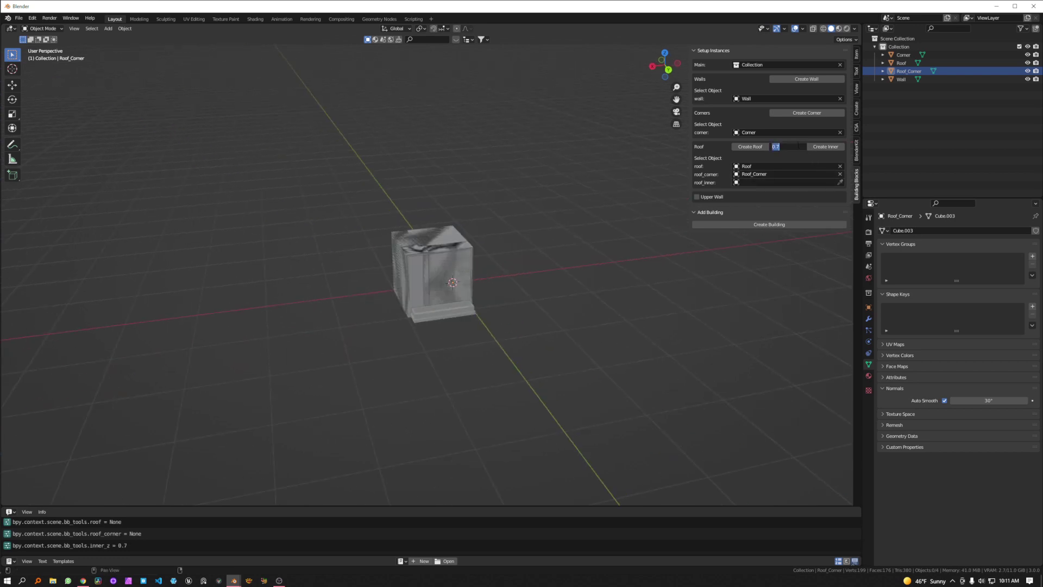
left_click(824, 147)
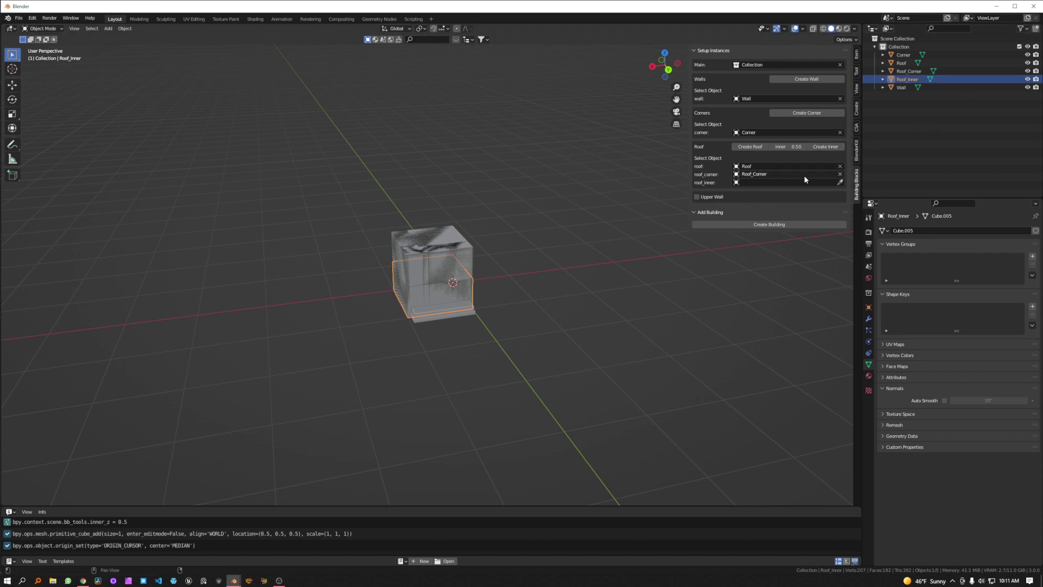
left_click(840, 182)
left_click(898, 78)
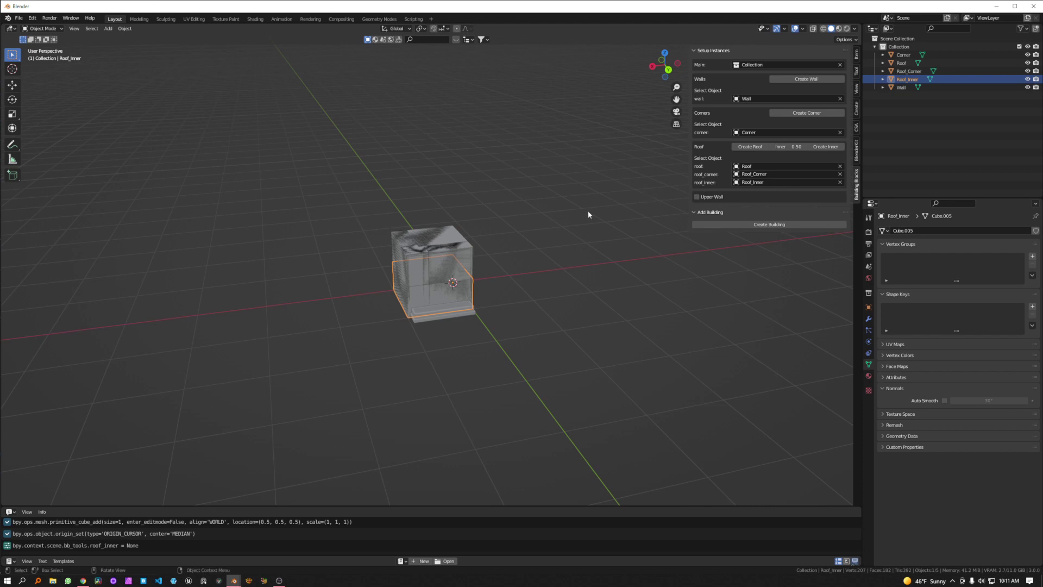
Step: Hide the Corner, Roof, Roof_Corner, Roof_Inner and Wall modules
middle_click_drag(468, 293, 452, 294)
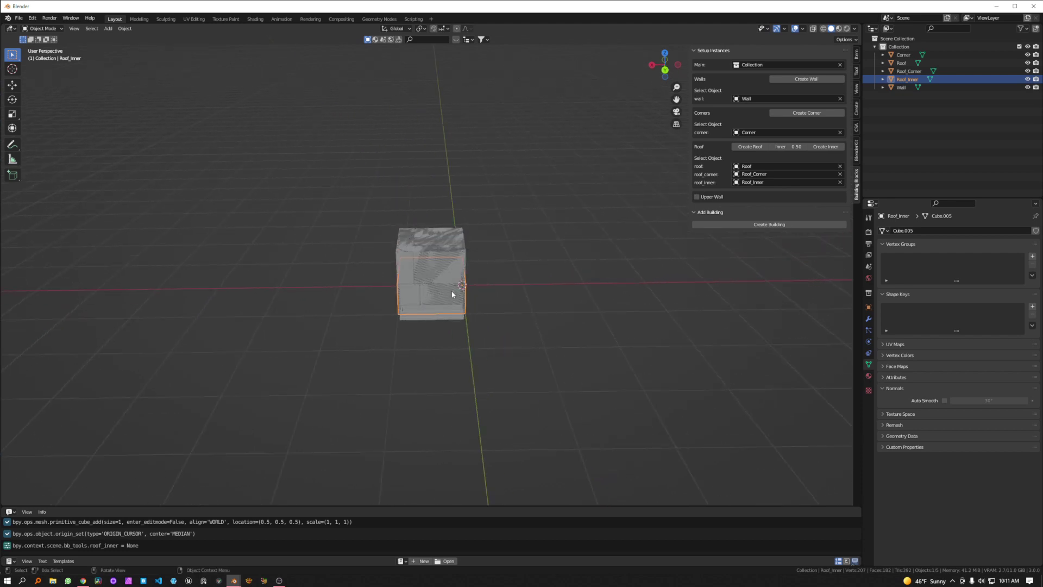
middle_click_drag(452, 294, 499, 265)
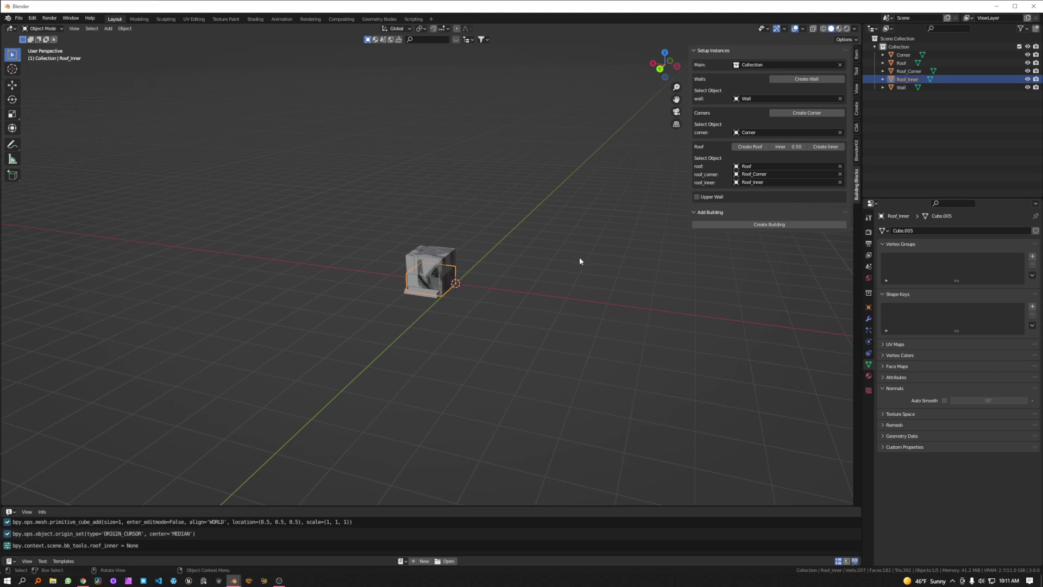
scroll(412, 285, "down", 2)
middle_click_drag(412, 285, 476, 276)
scroll(433, 284, "up", 4)
left_click_drag(1027, 88, 1028, 55)
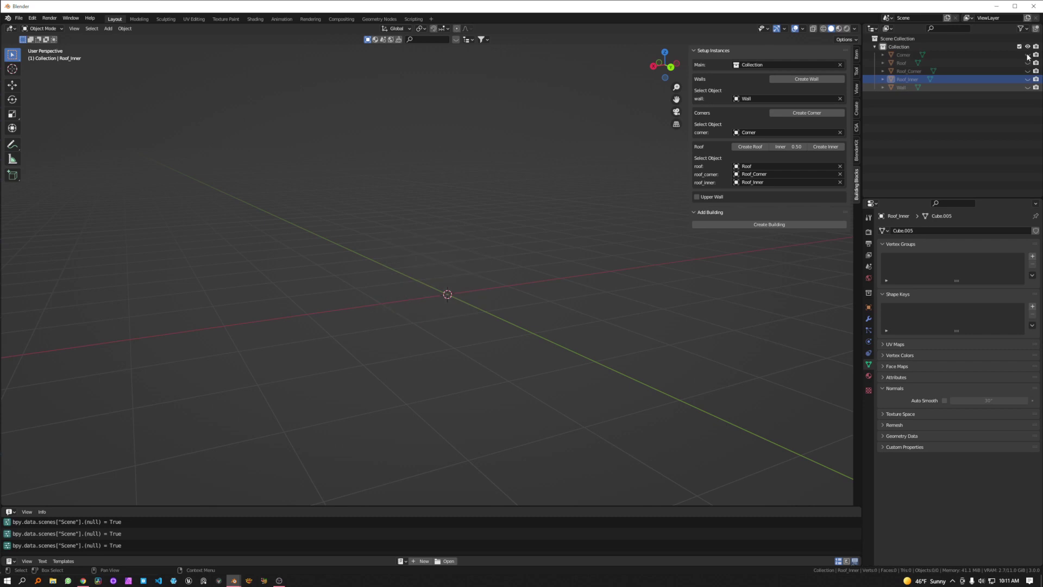
Step: Enable Upper Wall, create its wall block and assign that block as the upper_wall module
left_click(697, 196)
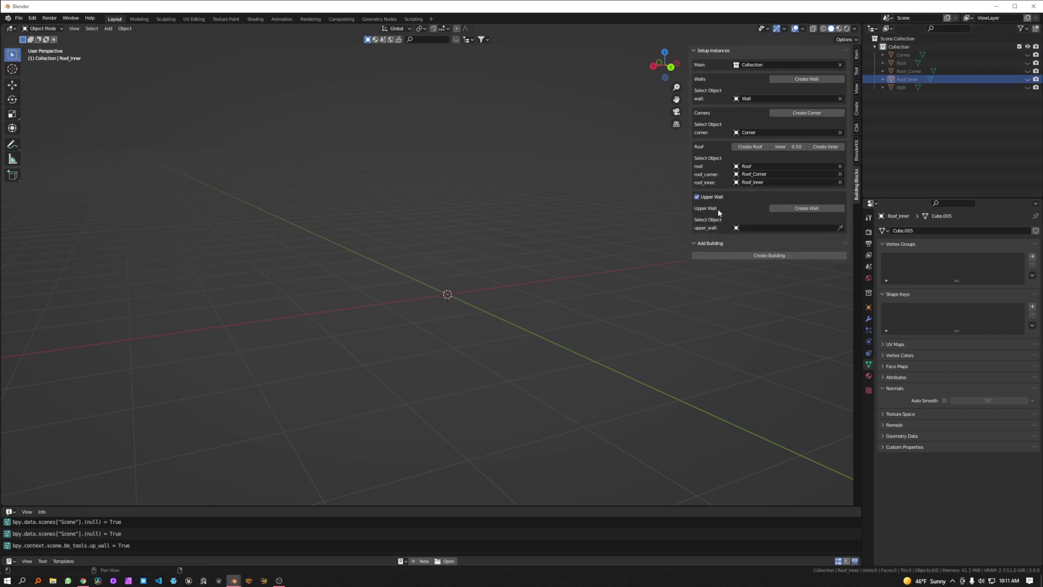
left_click(792, 210)
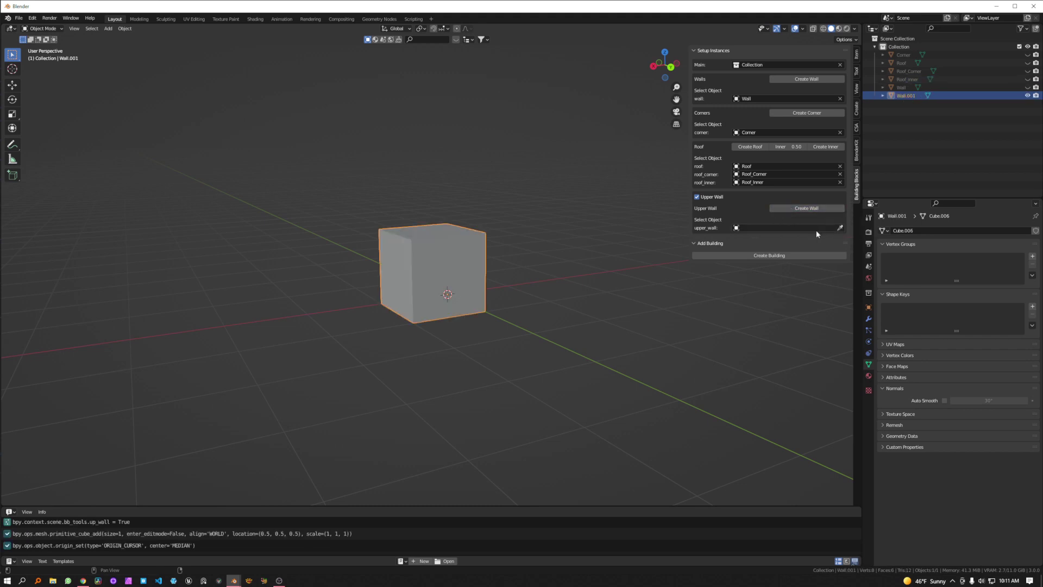
left_click(841, 227)
left_click(903, 95)
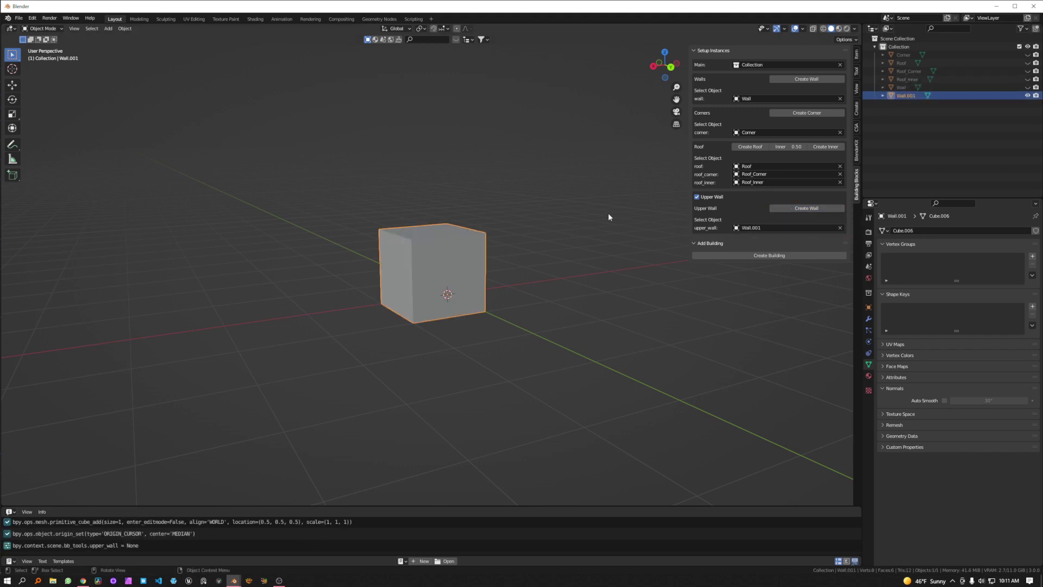
Step: Add a centred vertical loop cut through Wall.001's outer face and bevel it about 0.4 m with 2 segments
mouse_move(473, 269)
middle_mouse_down()
mouse_move(445, 279)
mouse_move(481, 284)
mouse_move(421, 268)
mouse_move(468, 307)
mouse_move(438, 303)
mouse_move(469, 281)
mouse_move(468, 265)
middle_mouse_up()
key("Tab")
key("3")
left_click(470, 268)
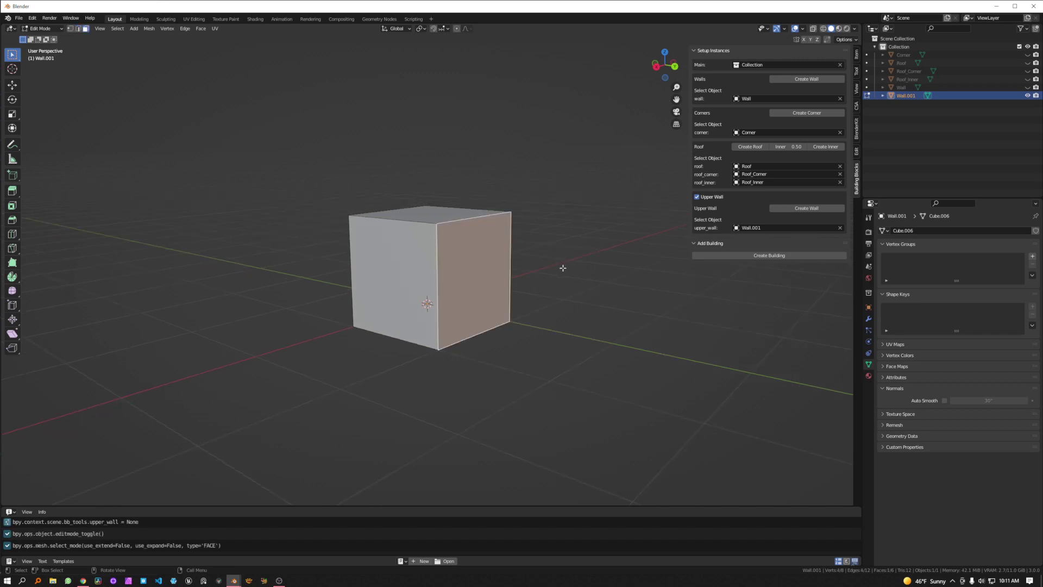
key("ctrl+r")
left_click(475, 239)
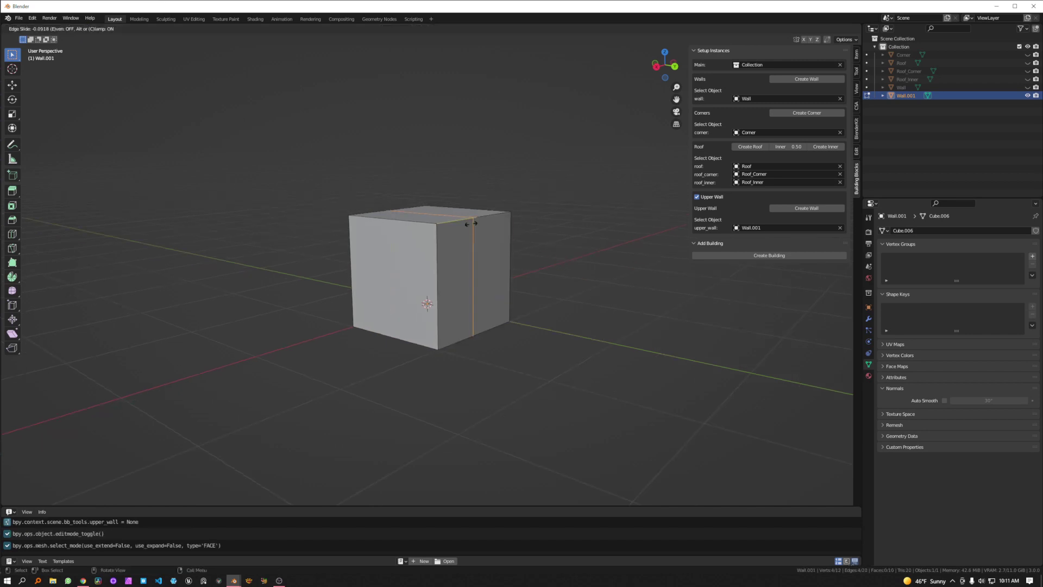
right_click(474, 250)
key("ctrl+b")
left_click(533, 260)
Step: Cut Wall.001 horizontally with a bevelled loop and recess two inset window panels in its outer face's middle band
key("3")
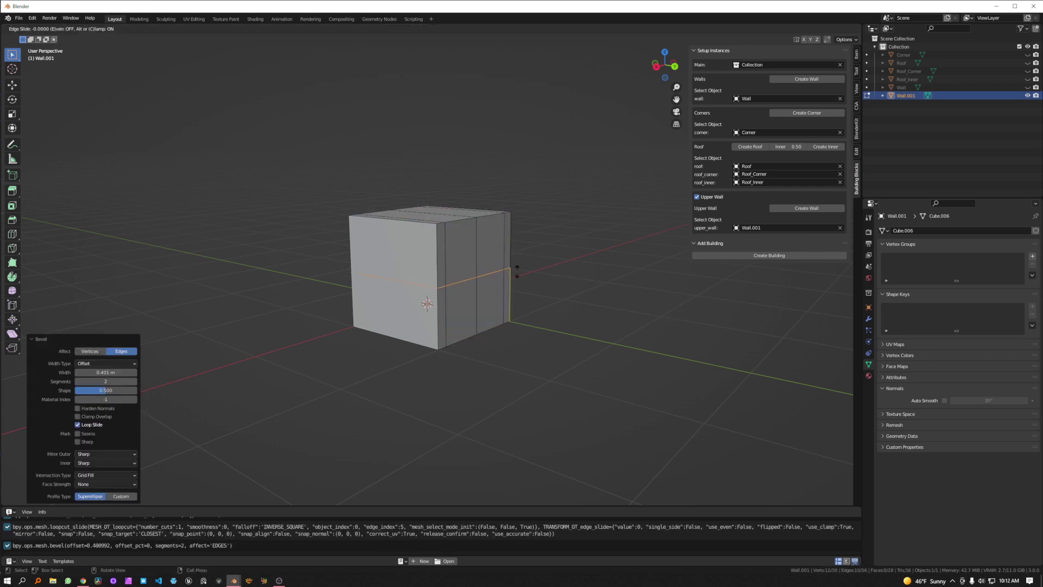
key("i")
left_click(548, 279)
key("e")
left_click(544, 282)
Step: Extrude the bottom strip of Wall.001's outer face outward by about 0.063 m and leave Edit Mode
left_click(460, 334, "shift")
key("e")
left_click(536, 326)
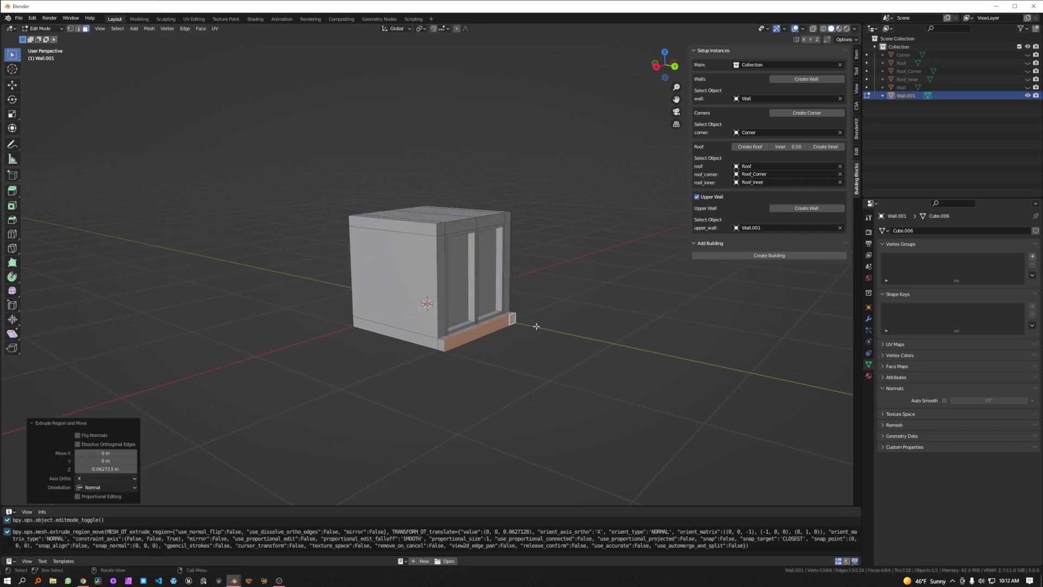
key("Tab")
Step: Make all six building modules, including Wall.001, visible together in the viewport
middle_click_drag(620, 322, 543, 319)
left_click(1028, 96)
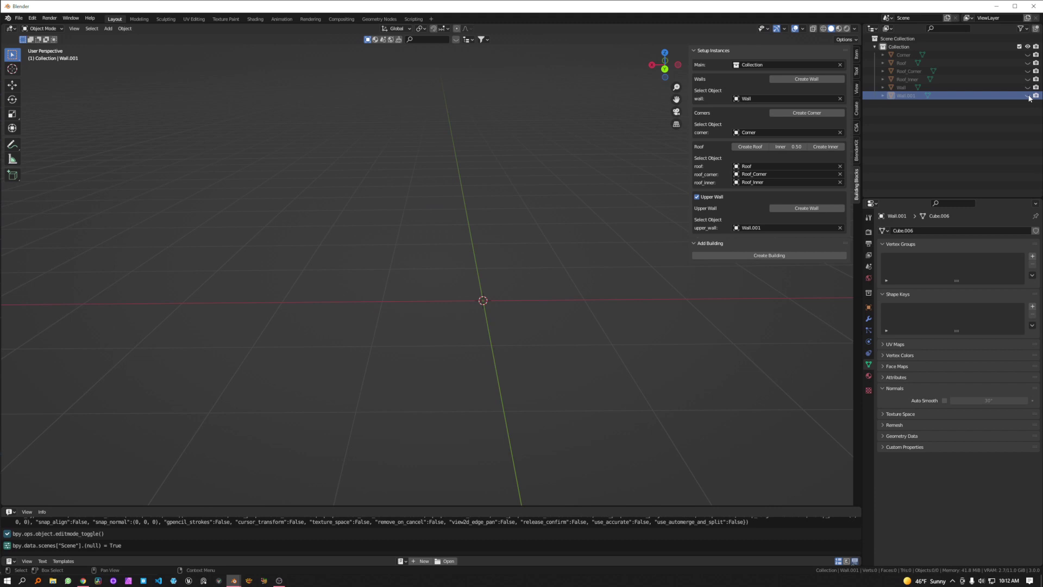
left_click(1027, 95)
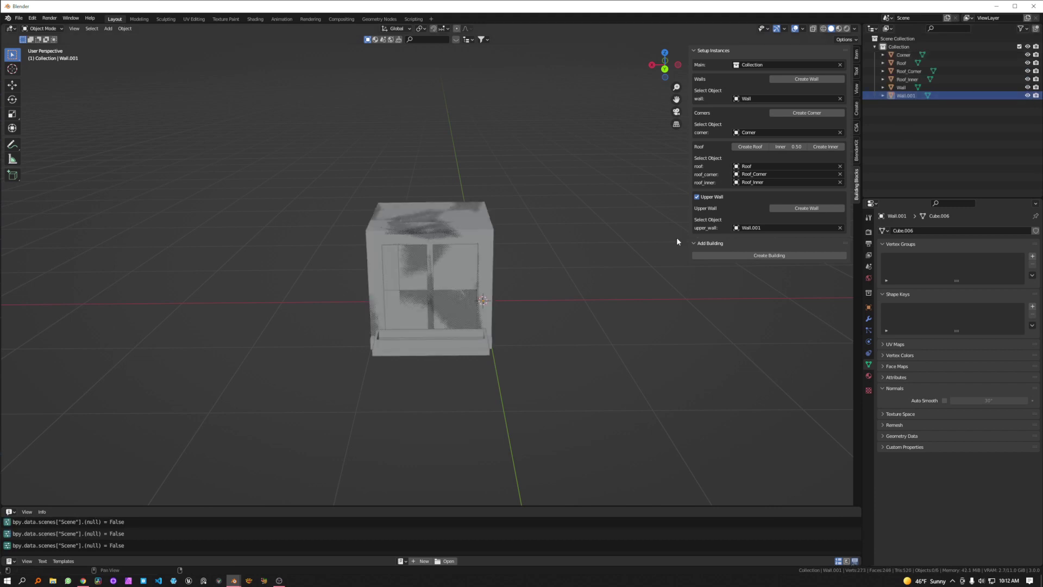
Step: Create the building from the assigned wall, corner, roof and upper wall modules
scroll(494, 252, "down", 3)
scroll(494, 249, "down", 1)
middle_click_drag(494, 249, 523, 289)
scroll(513, 238, "down", 4)
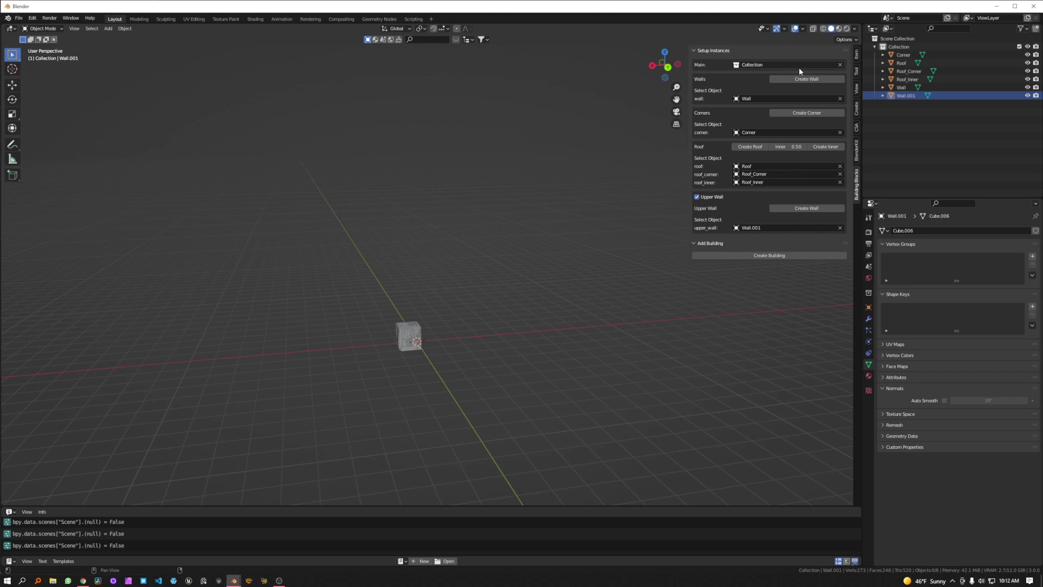
left_click(760, 256)
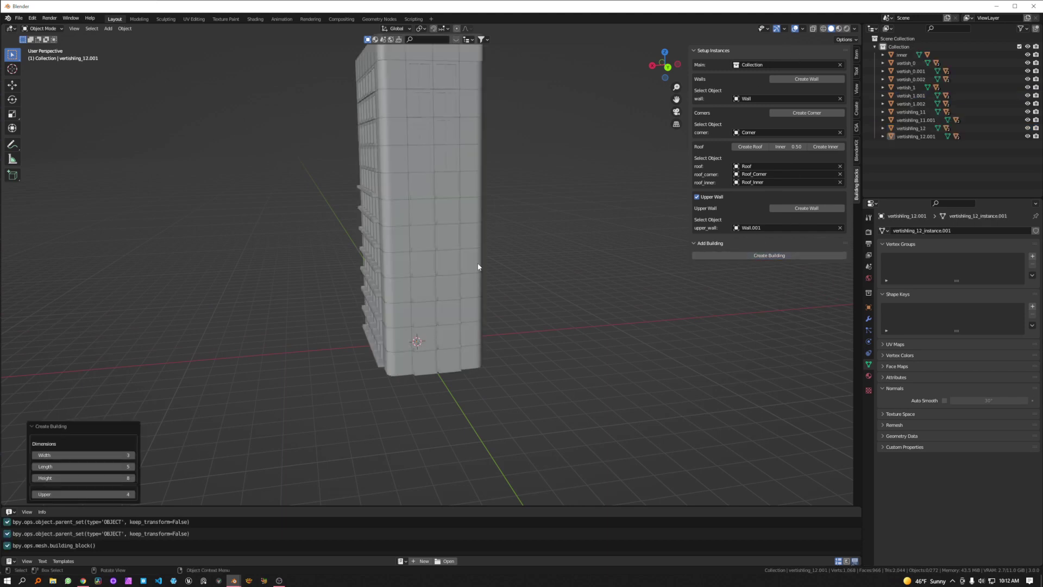
Step: Set the generated building's width to 14 and its length to 9
scroll(476, 234, "down", 2)
middle_click_drag(473, 201, 477, 287)
scroll(464, 255, "up", 4)
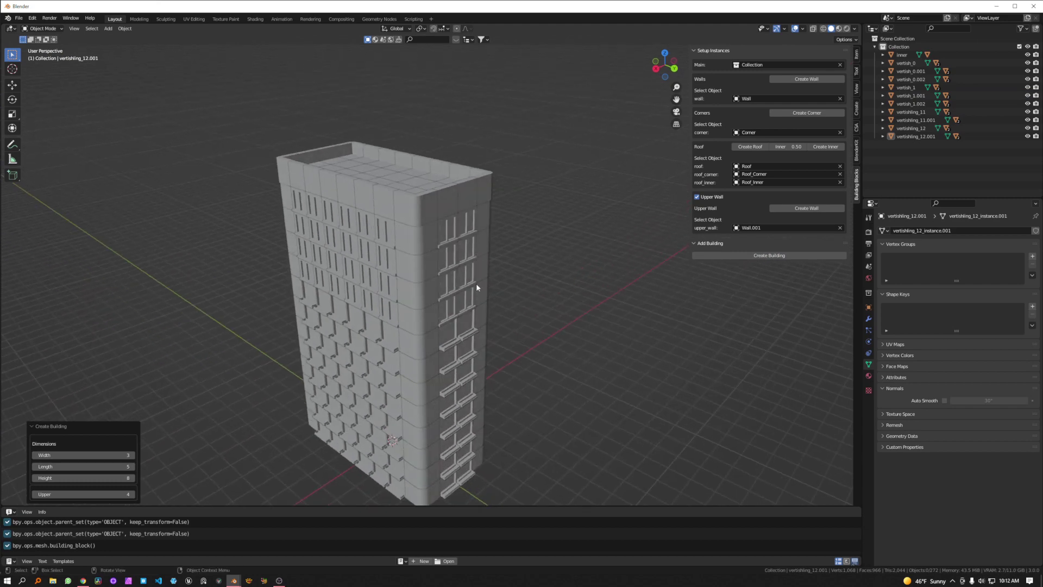
mouse_move(133, 452)
left_mouse_down()
mouse_move(163, 454)
mouse_move(116, 455)
mouse_move(163, 455)
mouse_move(124, 455)
mouse_move(155, 466)
mouse_move(127, 465)
left_mouse_up()
middle_click_drag(310, 413, 415, 358)
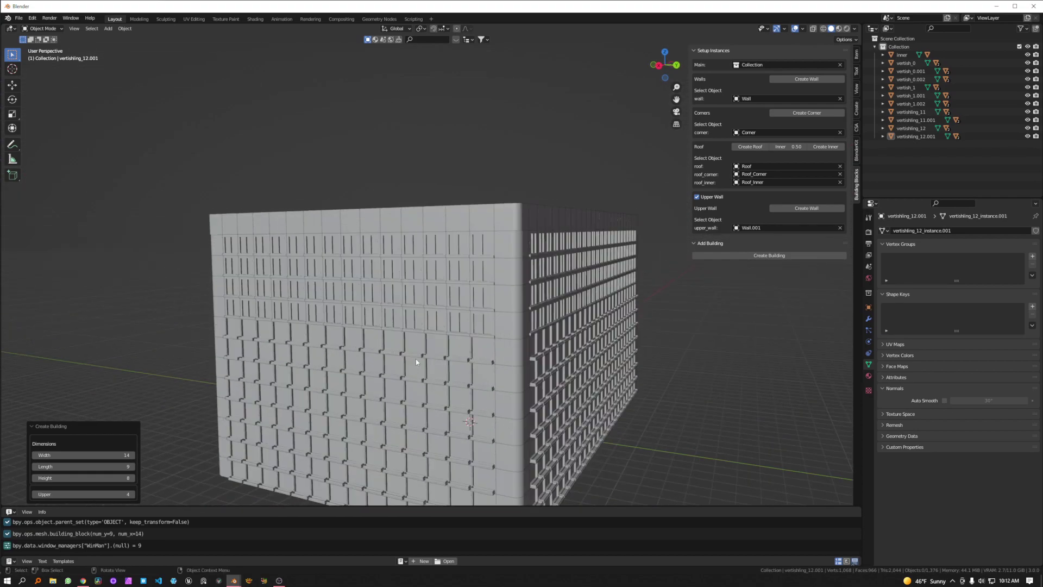
Step: Preview the building in Material Preview shading, return to Solid, and examine its facades and rounded corner up close
left_click(841, 29)
mouse_move(604, 197)
middle_mouse_down()
mouse_move(580, 235)
mouse_move(570, 220)
middle_mouse_up()
scroll(564, 207, "down", 5)
left_click(831, 28)
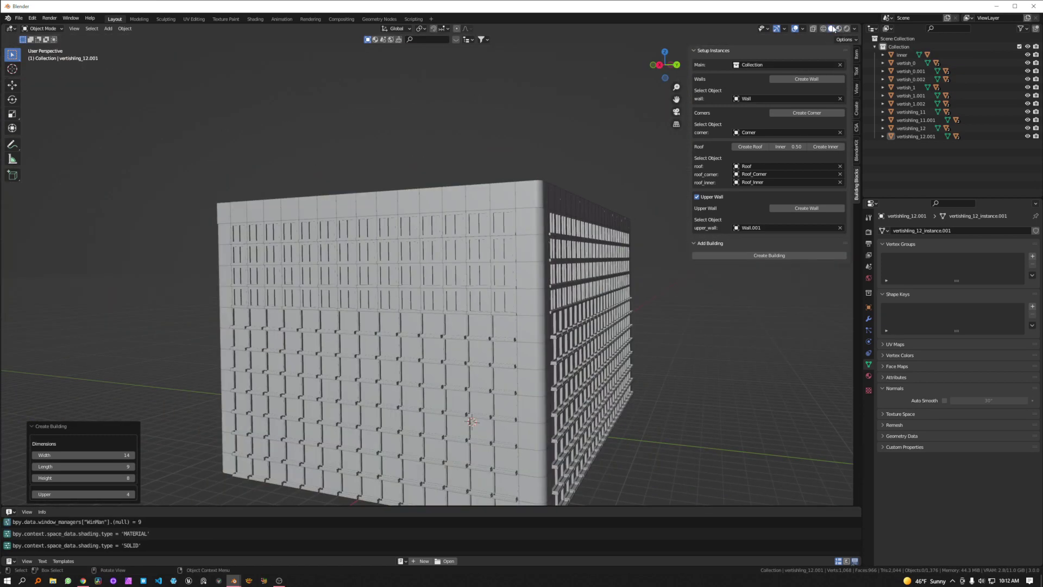
mouse_move(519, 257)
middle_mouse_down()
mouse_move(493, 303)
mouse_move(424, 340)
mouse_move(451, 318)
middle_mouse_up()
scroll(442, 326, "up", 5)
scroll(442, 328, "down", 5)
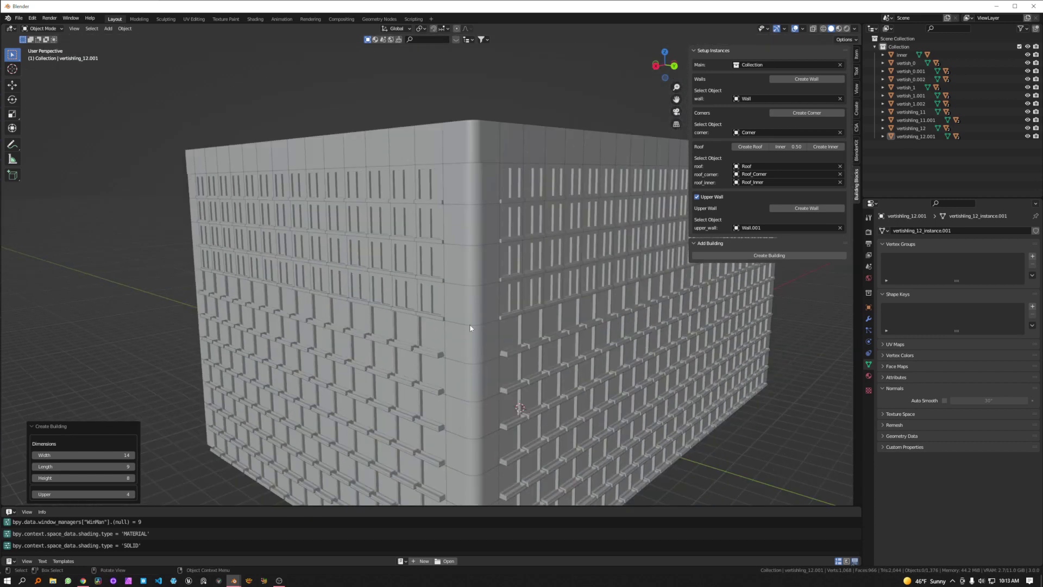
middle_click_drag(471, 328, 559, 301)
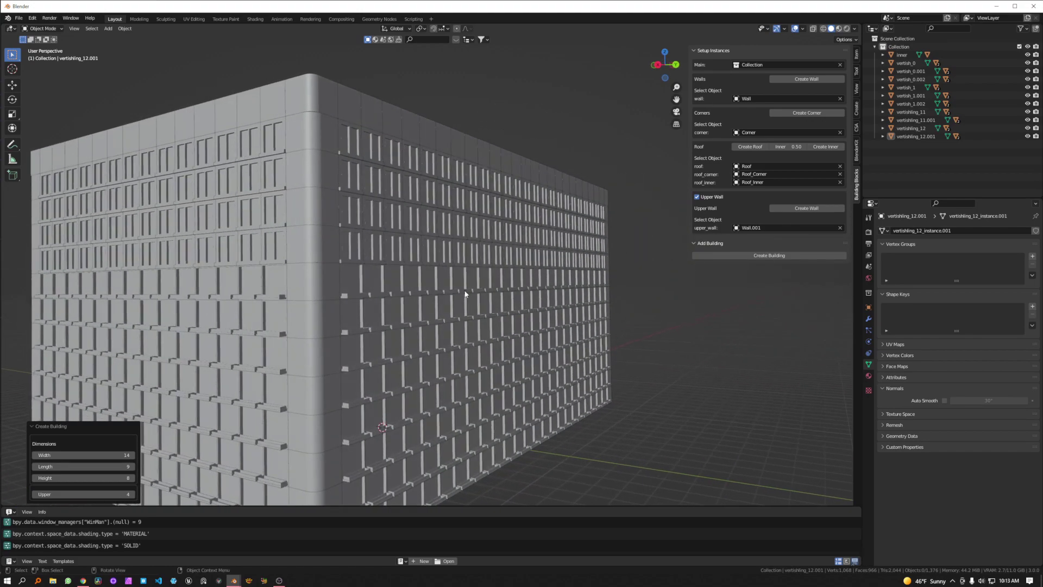
middle_click_drag(465, 294, 543, 290, "shift")
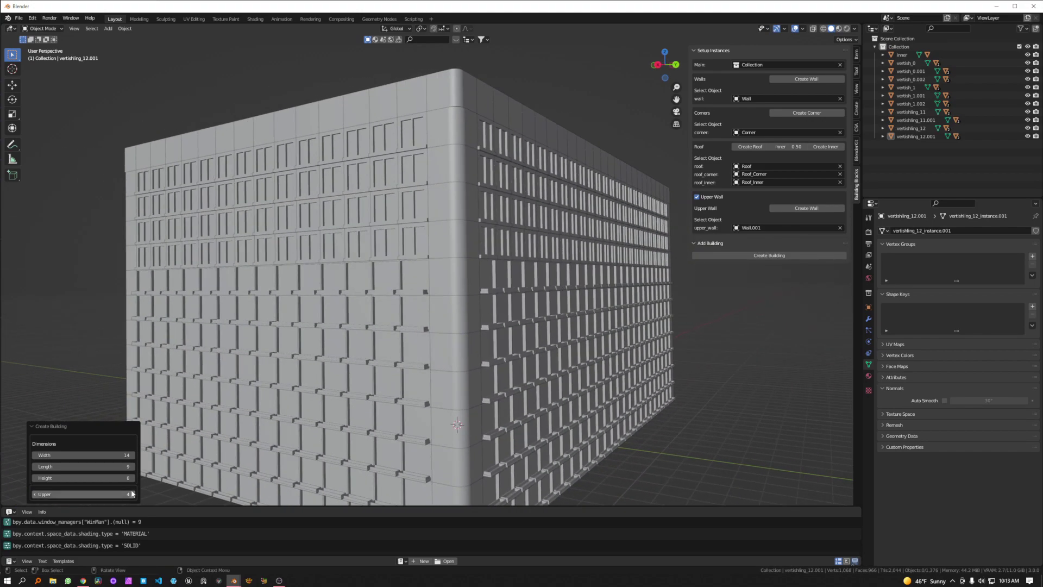
Step: Reduce the building's dimensions to width 2, length 2, height 4 and upper 1
left_click_drag(87, 494, 46, 466)
scroll(358, 305, "down", 2)
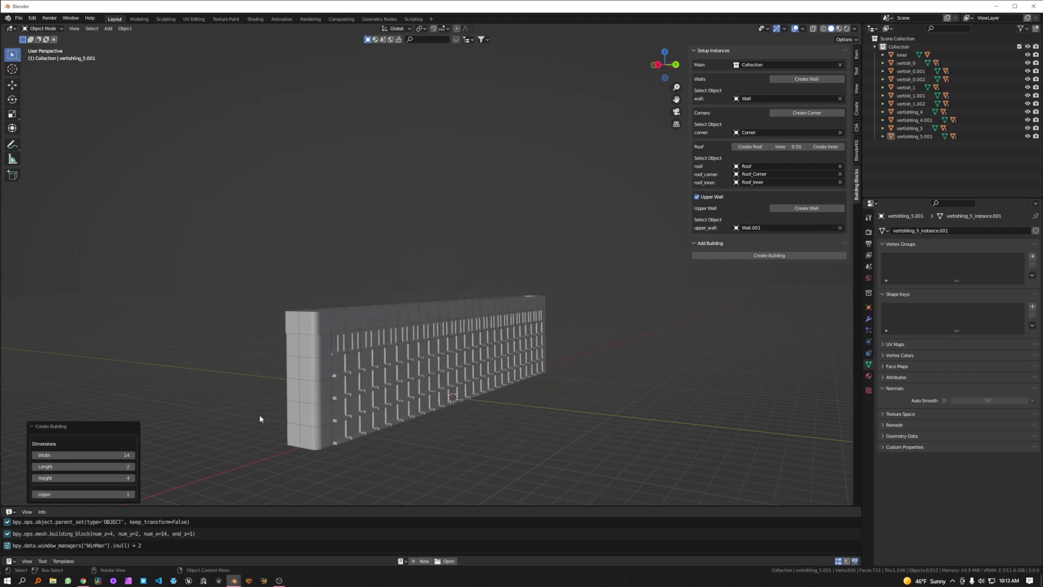
middle_click_drag(261, 419, 478, 387)
left_click_drag(113, 455, 47, 456)
scroll(458, 380, "up", 3)
middle_click_drag(520, 373, 414, 310)
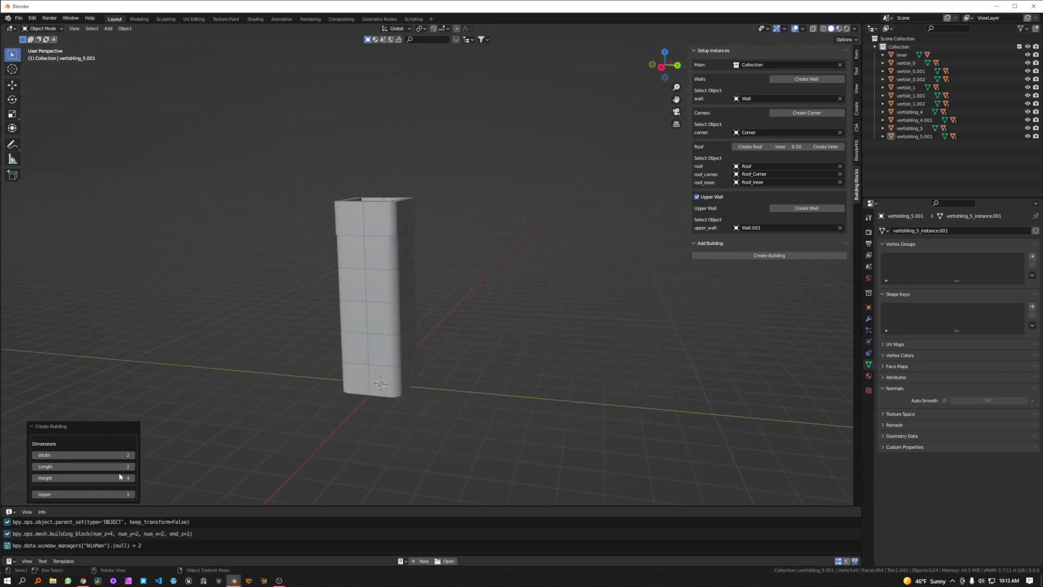
Step: Set the building's dimensions to width 7, length 7, height 12 and upper 7
left_click_drag(120, 478, 116, 478)
middle_click_drag(383, 326, 330, 342)
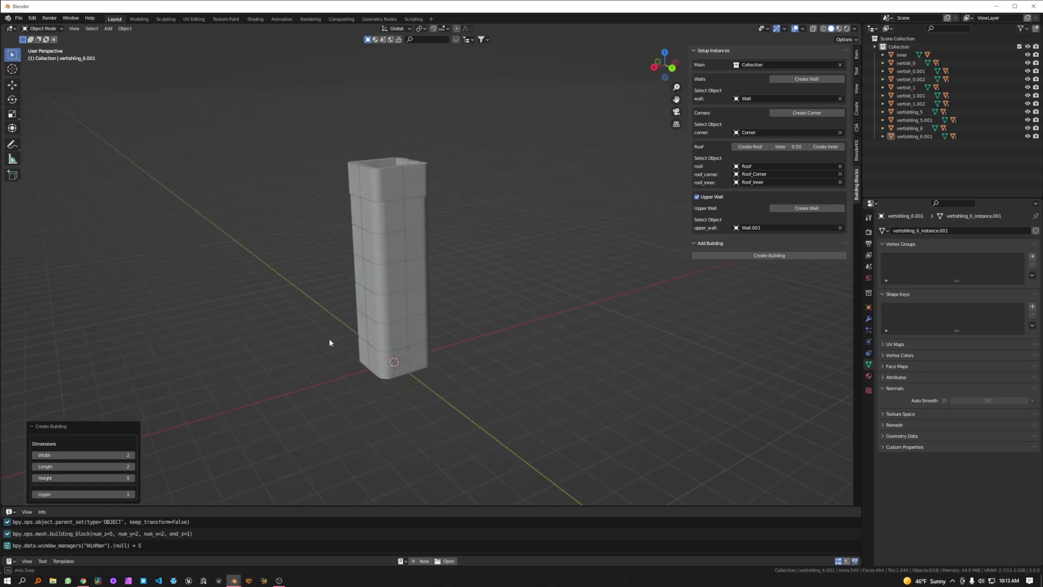
scroll(330, 342, "down", 3)
left_click_drag(109, 477, 217, 478)
left_click_drag(143, 477, 136, 455)
middle_click_drag(142, 465, 209, 450)
left_click_drag(109, 467, 166, 494)
Step: Examine the resized tower's facades, corners and roof from several sides
scroll(440, 329, "down", 2)
middle_click_drag(468, 264, 573, 348, "shift")
scroll(537, 358, "up", 2)
middle_click_drag(501, 264, 489, 311)
mouse_move(528, 323)
middle_mouse_down()
mouse_move(326, 315)
mouse_move(396, 308)
mouse_move(537, 318)
middle_mouse_up()
scroll(450, 311, "down", 2)
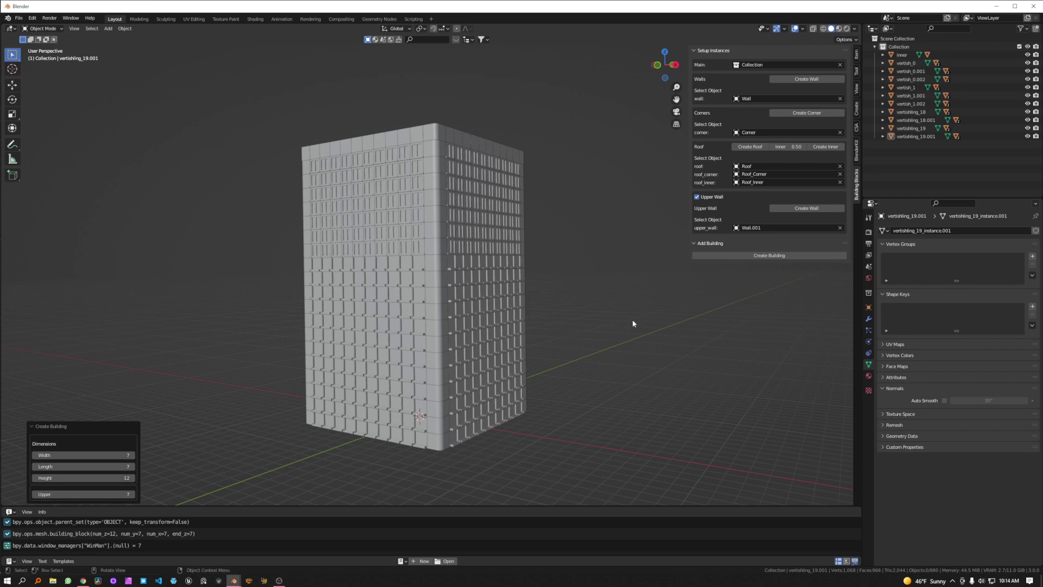
middle_click_drag(542, 326, 532, 341)
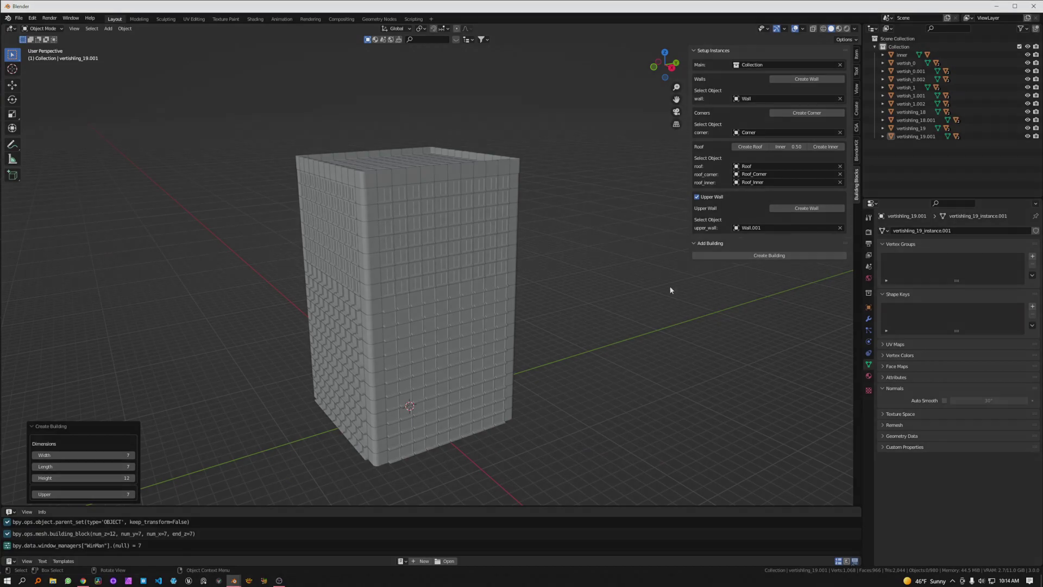